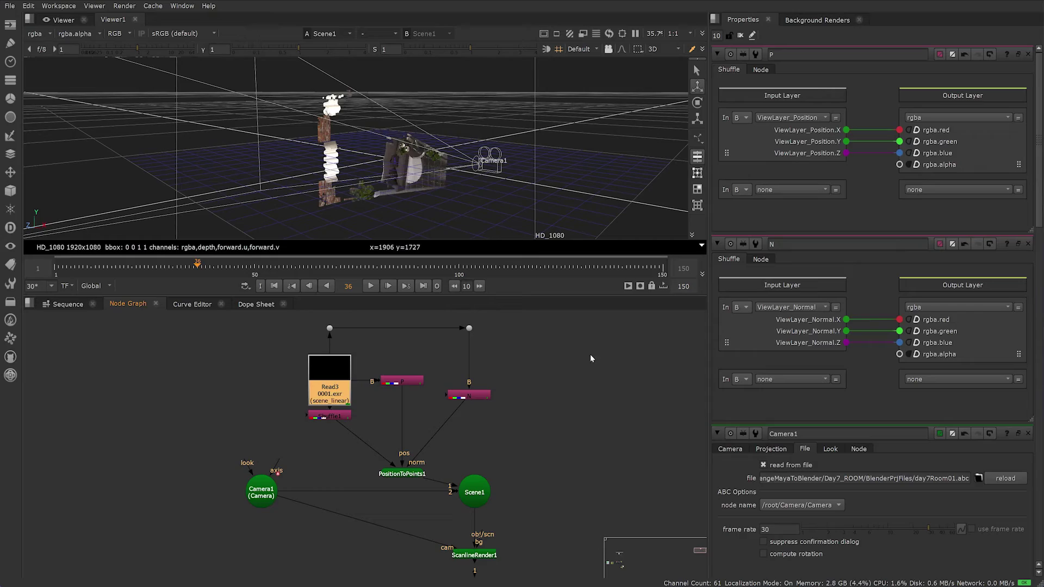
# - Inspect the point cloud and Camera1 of the finished scene in an enlarged 3D view
pyautogui.click(591, 359)
pyautogui.press('space')
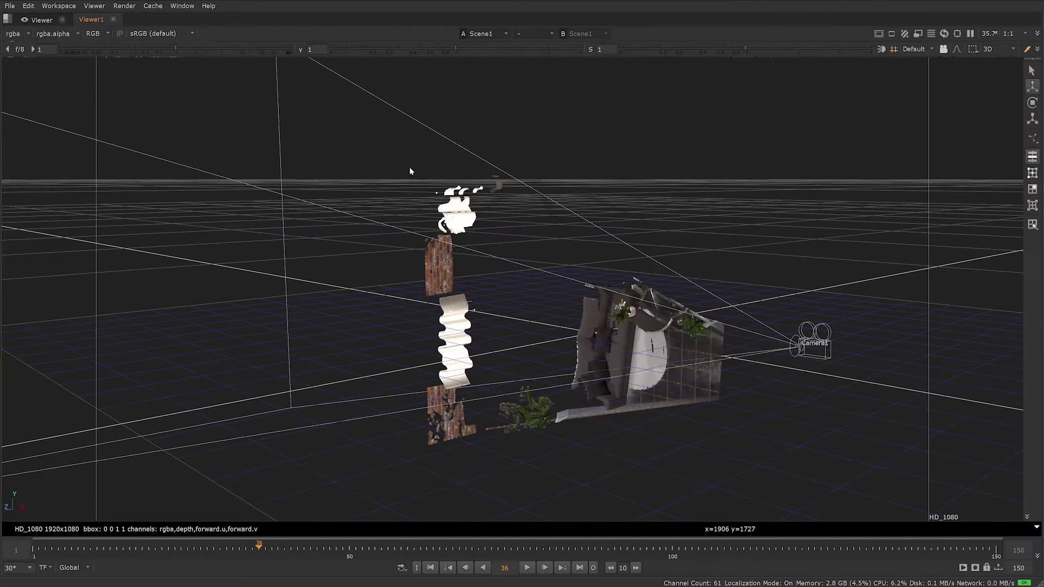
pyautogui.scroll(3, 589, 330)
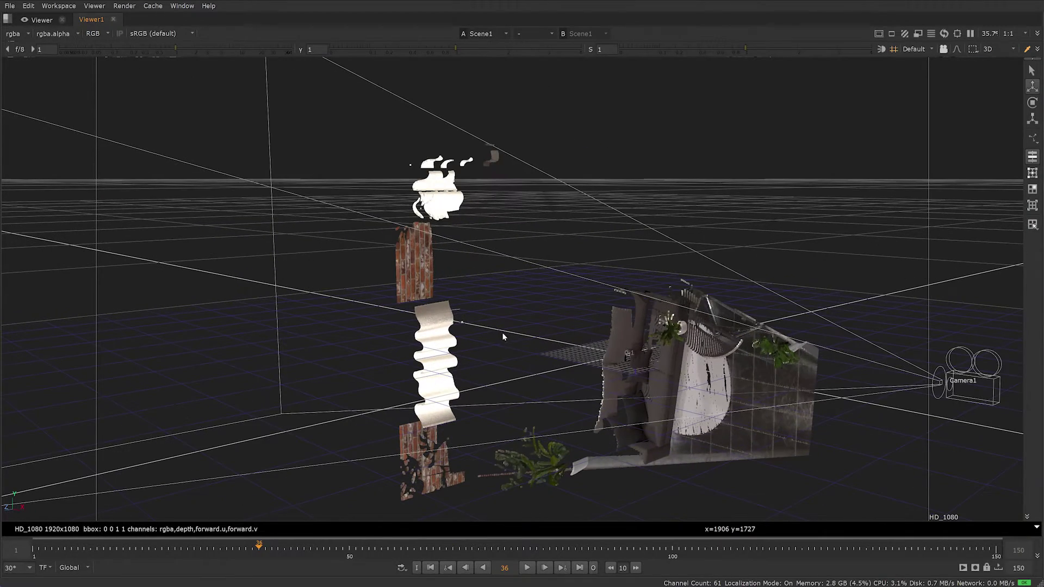
pyautogui.moveTo(538, 325); pyautogui.dragTo(502, 299, button='middle')
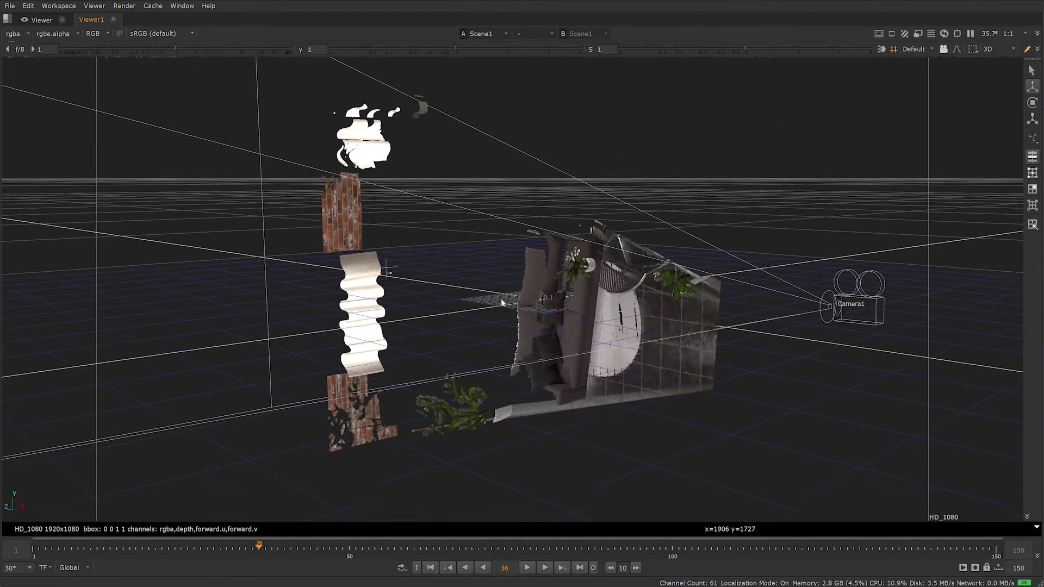
pyautogui.press('space')
# - Open the PositionToPoints1 properties and inspect the ScanlineRender1 output in the 2D view
pyautogui.doubleClick(427, 474)
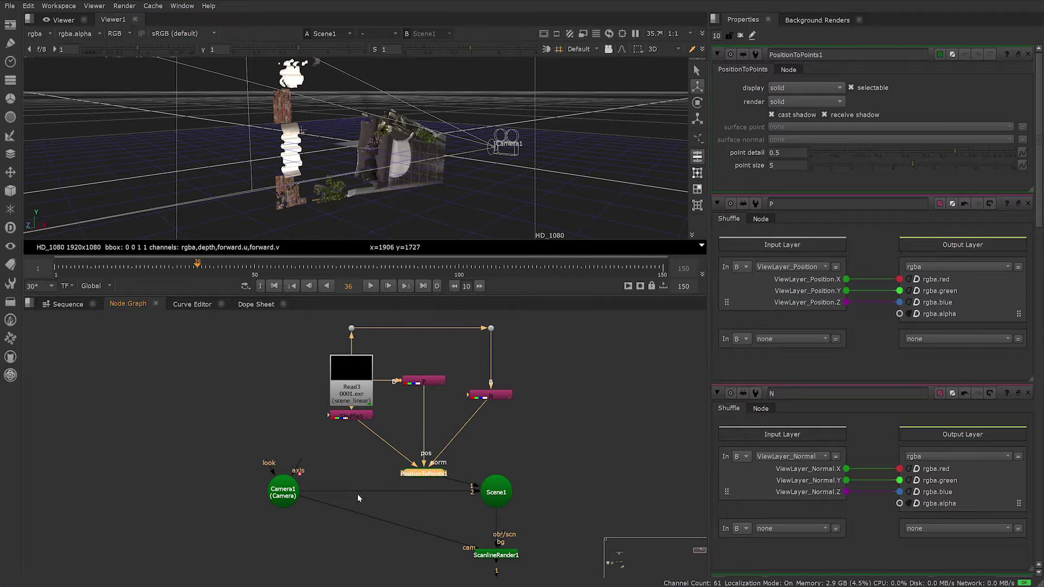
pyautogui.moveTo(481, 481); pyautogui.dragTo(518, 423, button='middle')
pyautogui.click(500, 494)
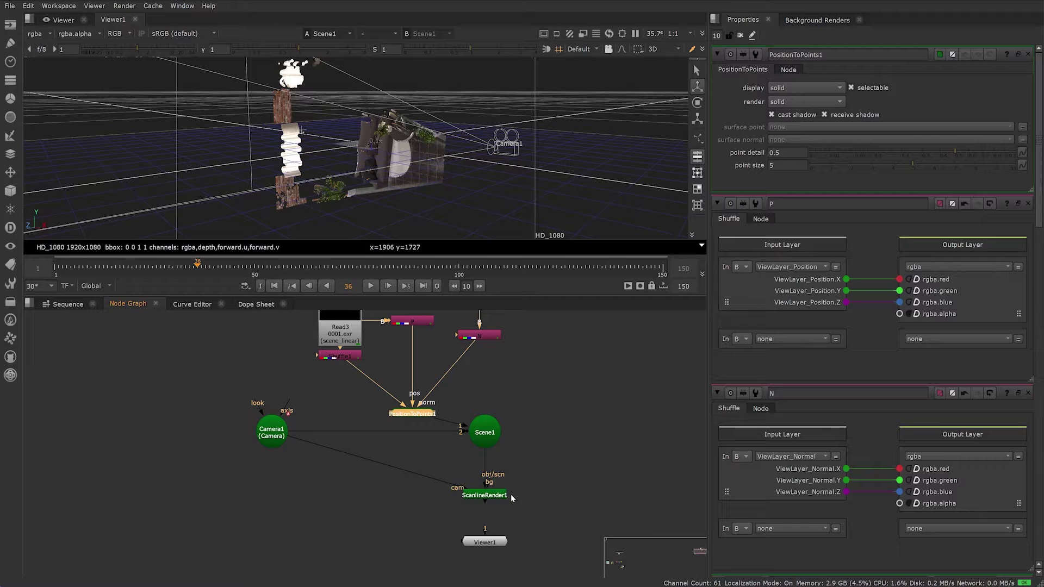
pyautogui.press('1')
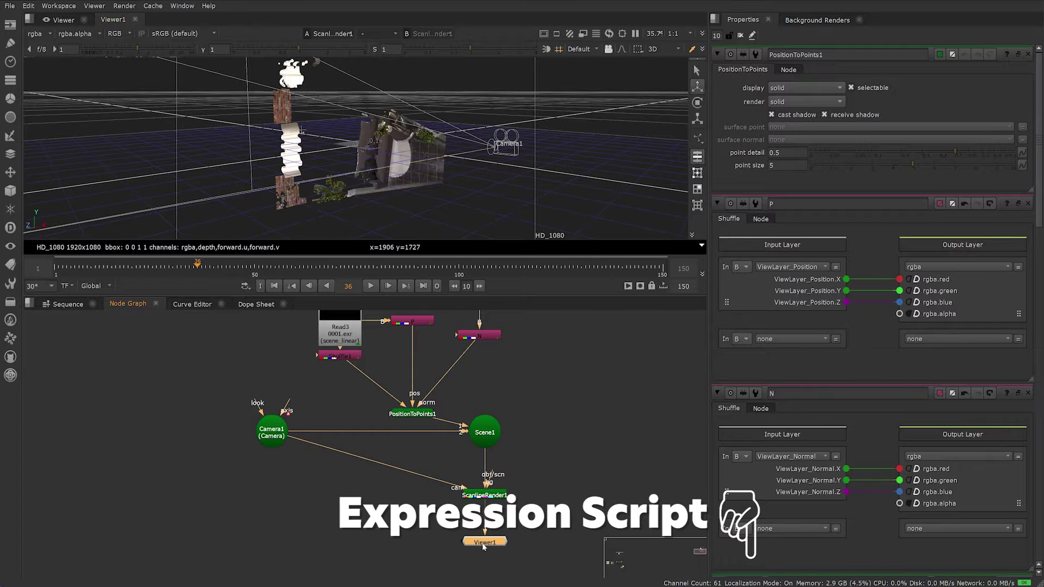
pyautogui.moveTo(483, 543); pyautogui.dragTo(570, 501)
pyautogui.press('Tab')
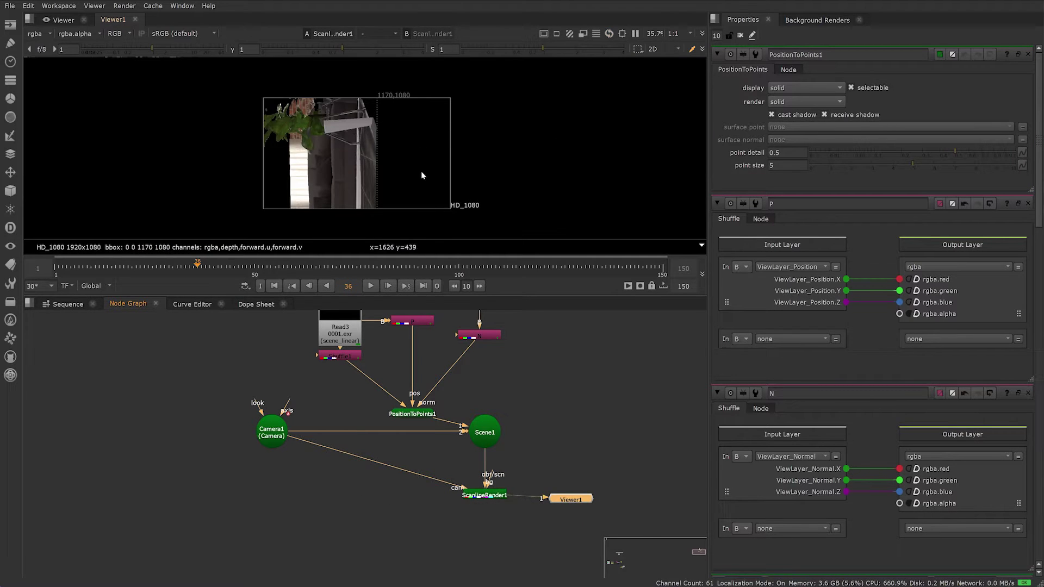
pyautogui.scroll(10, 370, 168)
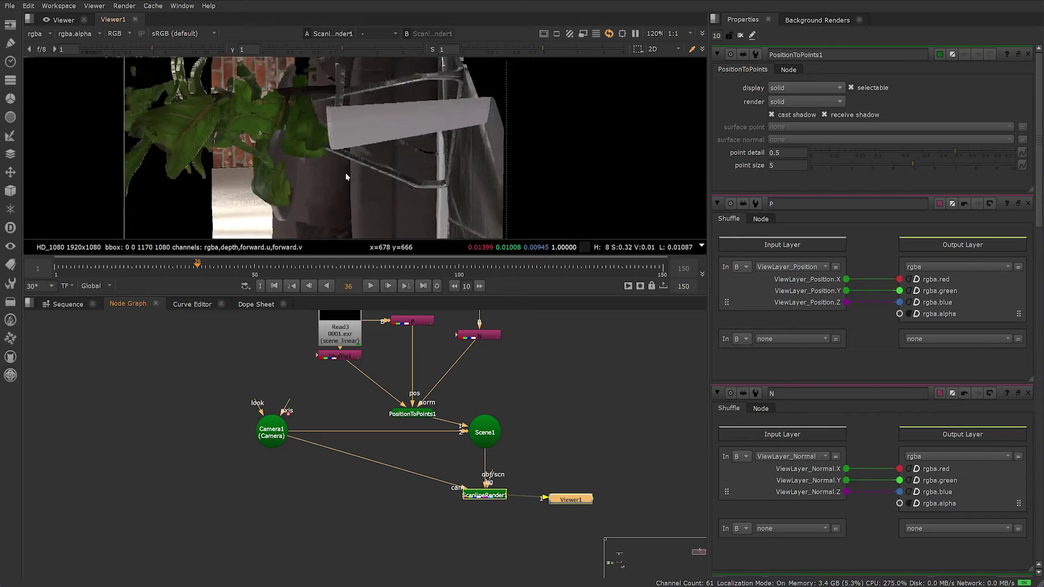
pyautogui.scroll(-5, 345, 172)
pyautogui.press('space')
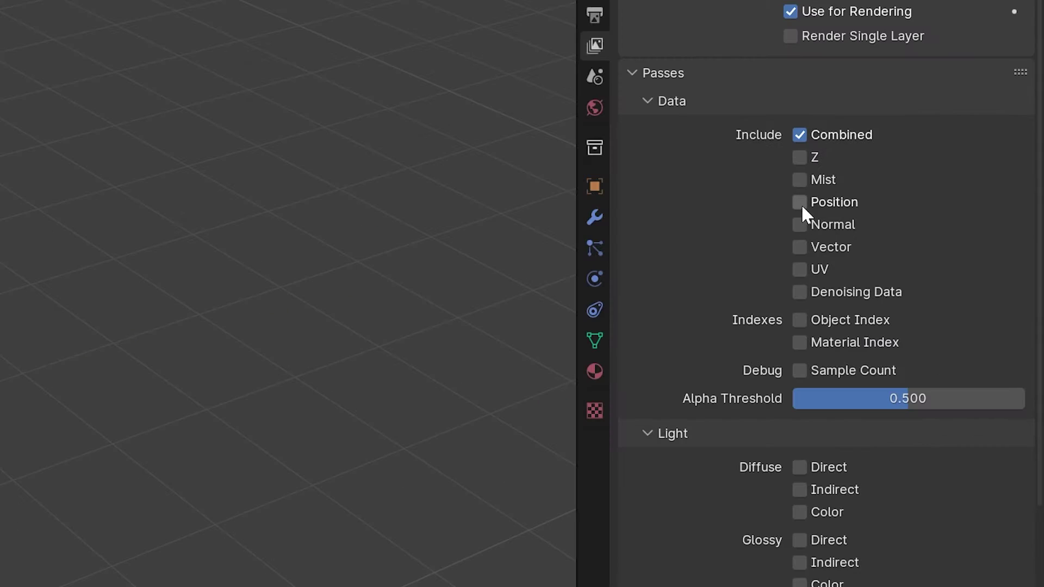
# - In Blender, enable the Position and Normal data passes for the view layer
pyautogui.click(802, 205)
pyautogui.click(801, 224)
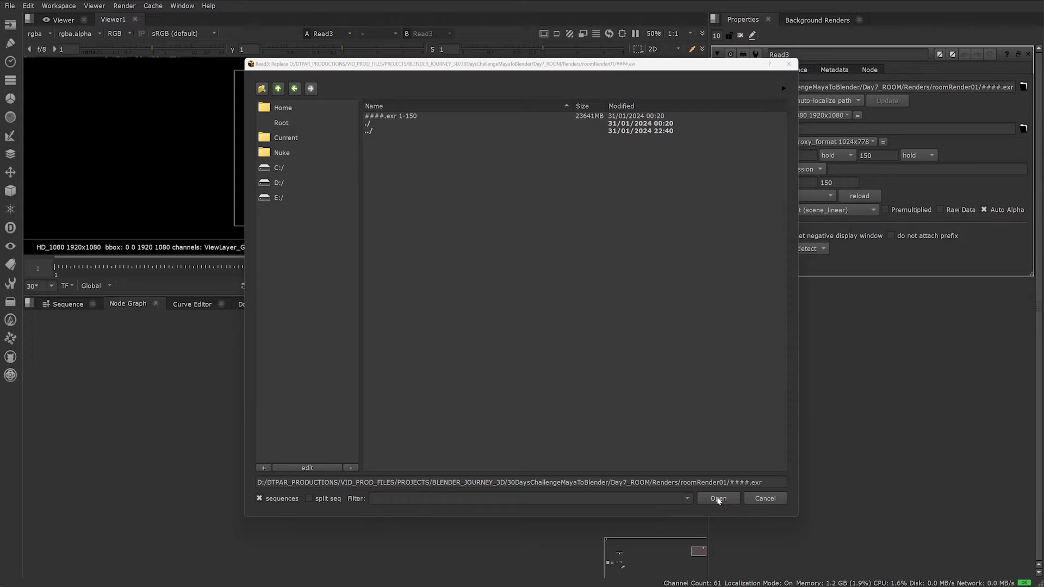
# - In Nuke, load the ####.exr sequence from roomRender01 into Read3 and add a Shuffle with ViewLayer_Combined as input layer
pyautogui.click(718, 499)
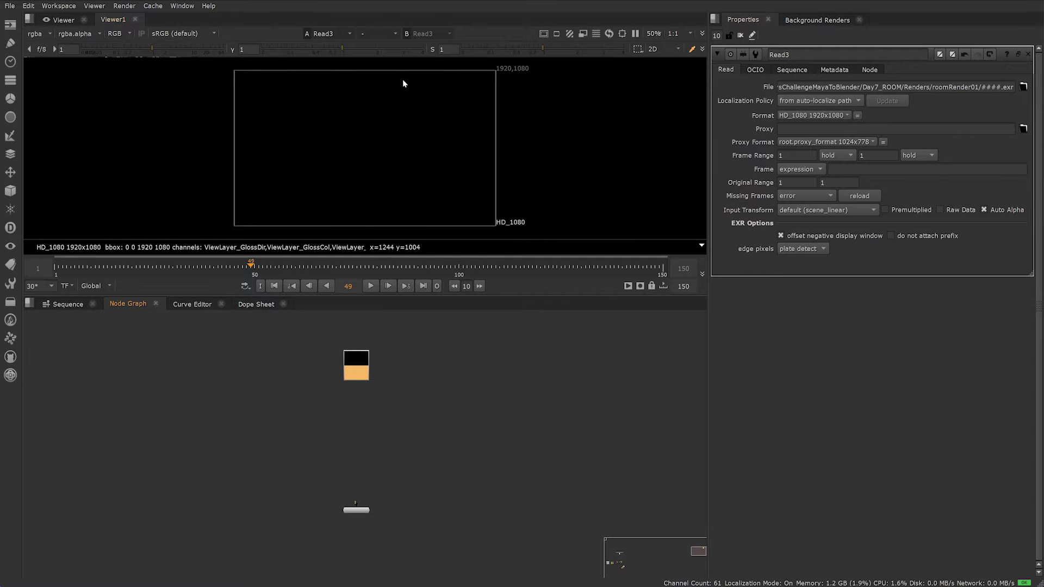
pyautogui.press('Tab')
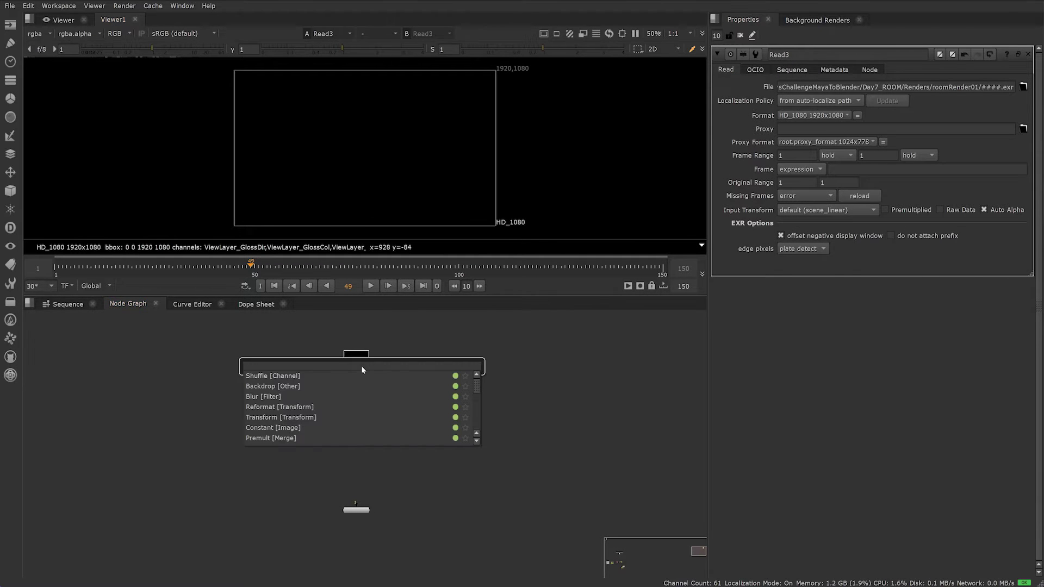
pyautogui.click(361, 375)
pyautogui.click(787, 113)
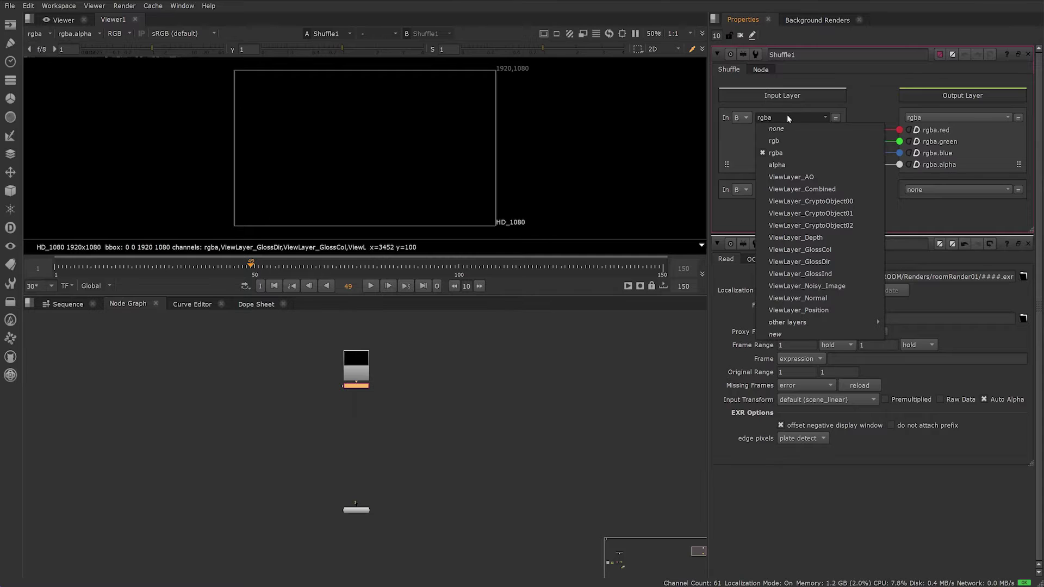
pyautogui.click(802, 189)
# - Add a ReadGeo node and import day7Room01.abc as an all-in-one node with the Camera item selected
pyautogui.click(404, 412)
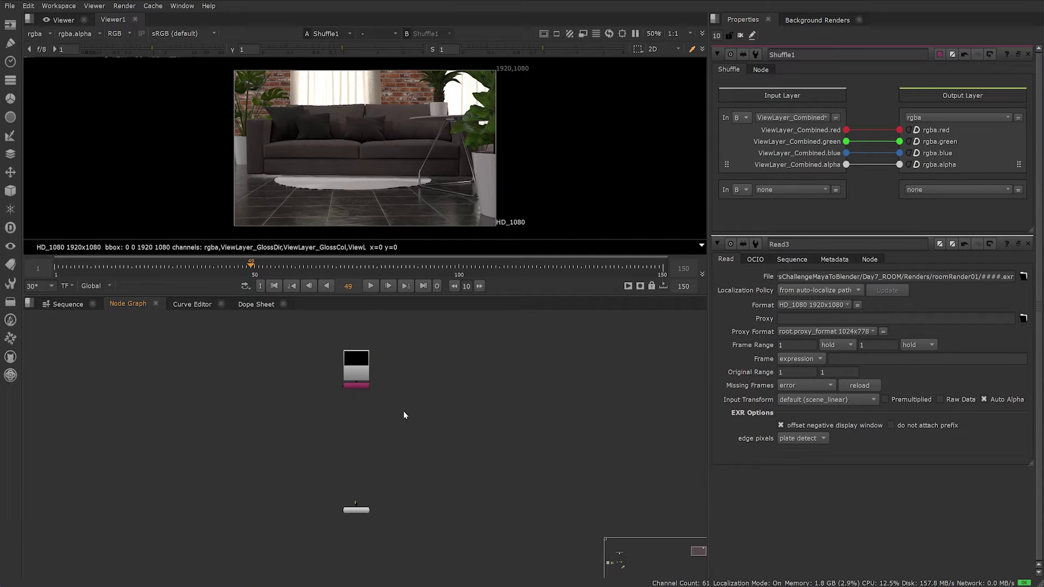
pyautogui.scroll(2, 428, 404)
pyautogui.press('Tab')
pyautogui.write('readgeo')
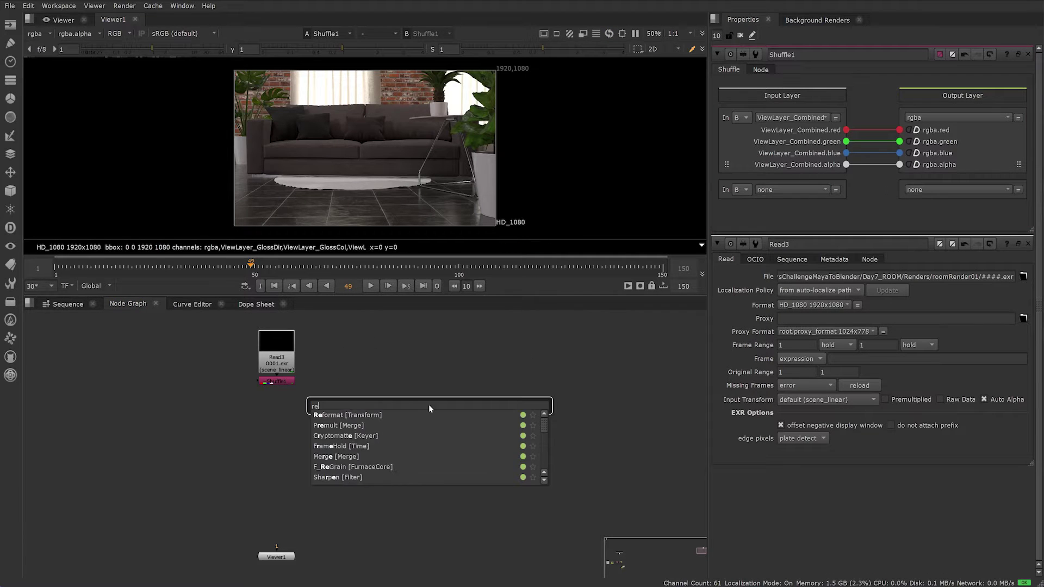
pyautogui.press('Return')
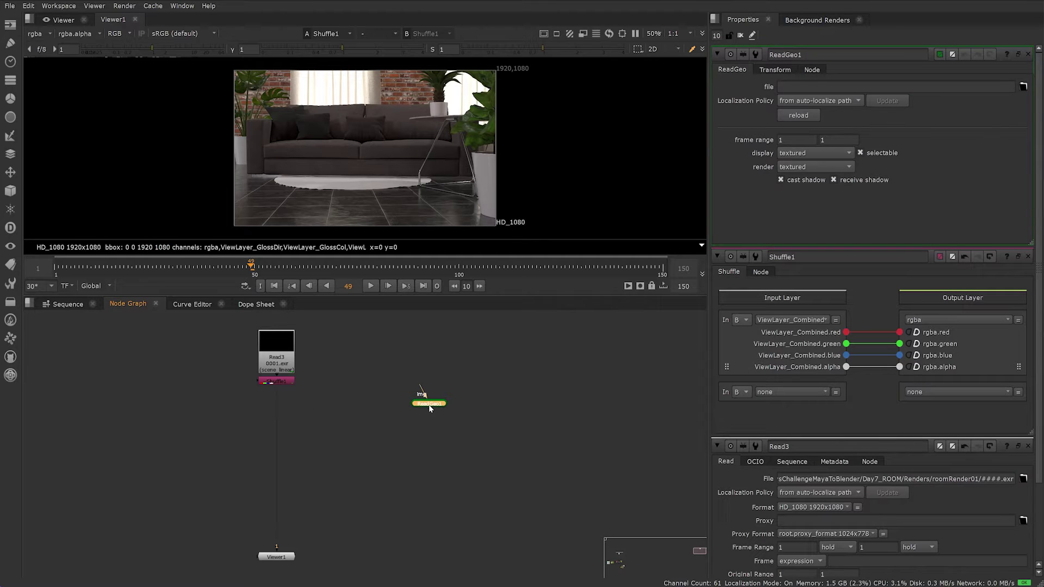
pyautogui.click(1023, 87)
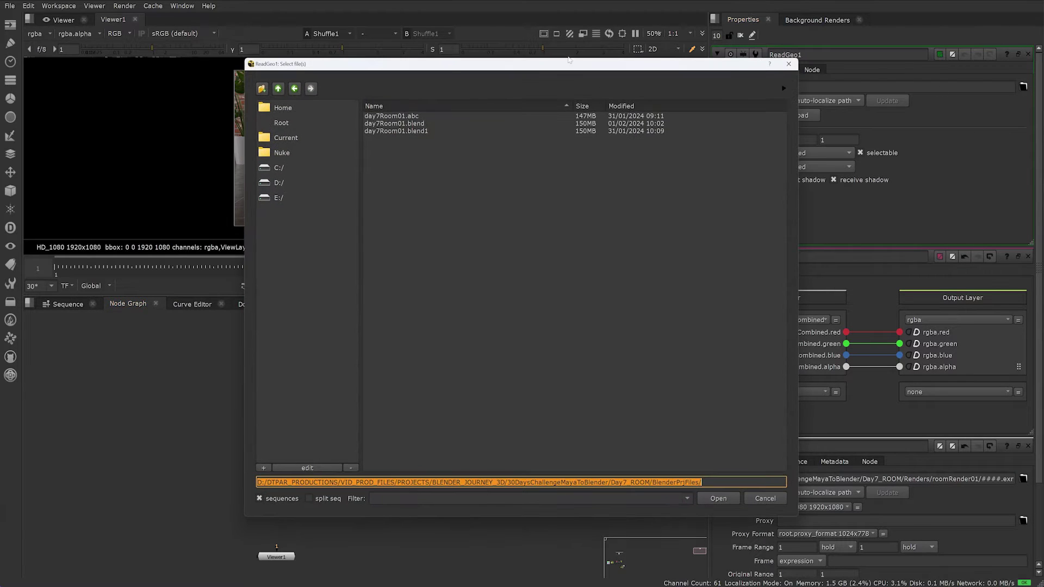
pyautogui.doubleClick(411, 114)
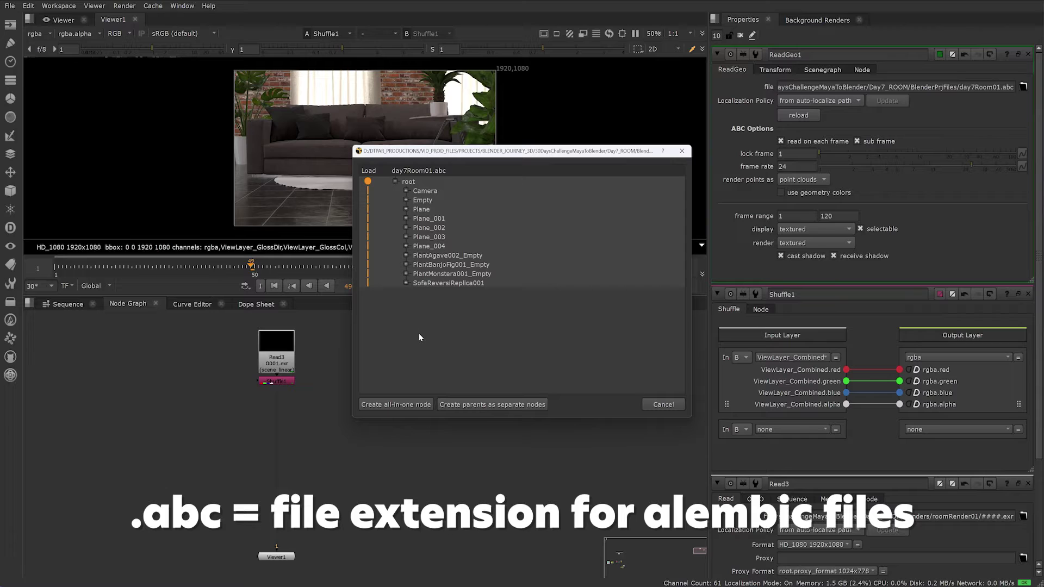
pyautogui.click(433, 191)
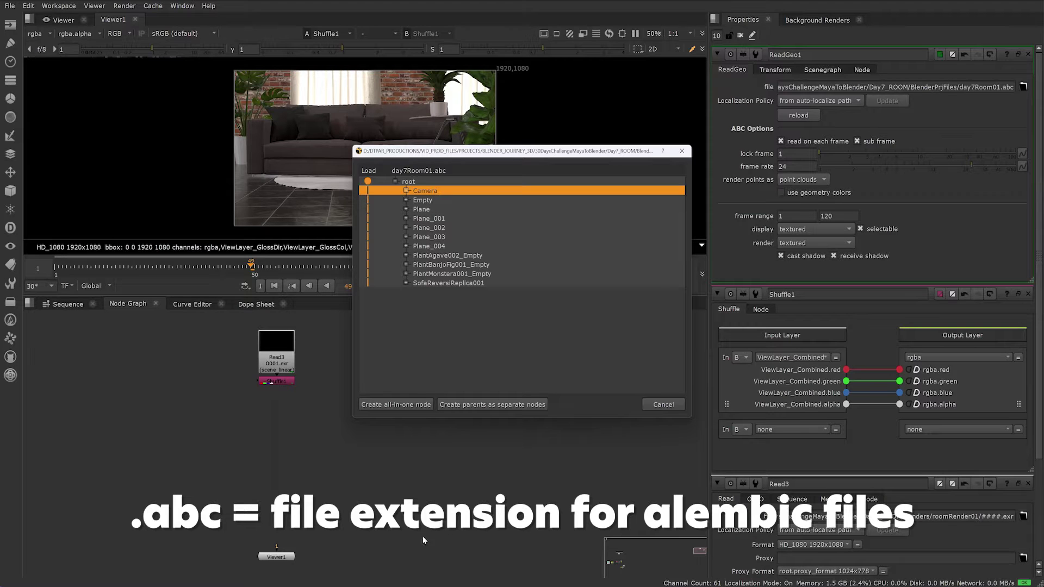
pyautogui.click(391, 405)
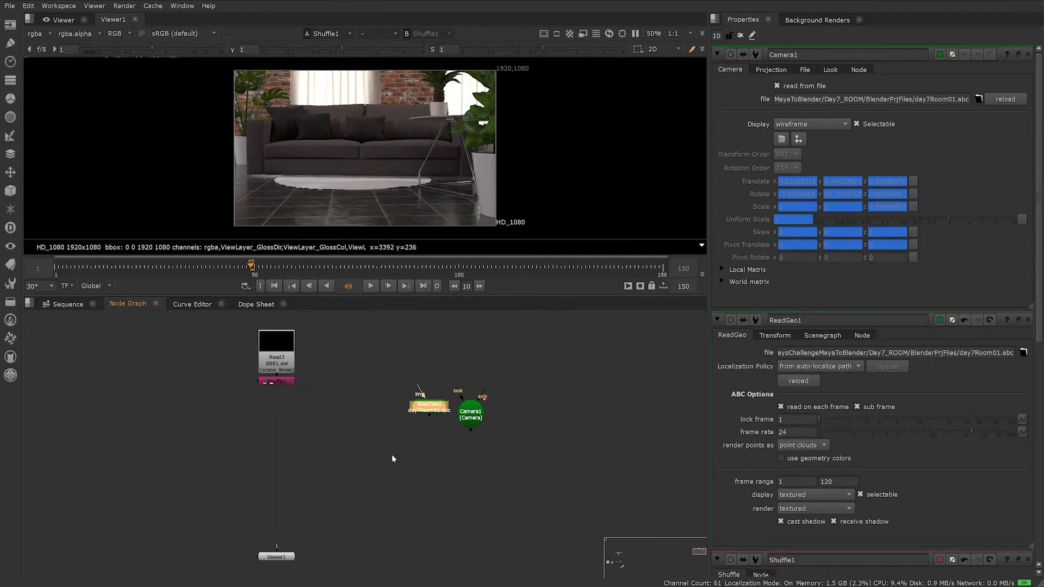
# - Delete the ReadGeo1 node and move the Camera1 node closer to Shuffle1
pyautogui.press('Delete')
pyautogui.moveTo(470, 419); pyautogui.dragTo(398, 396)
pyautogui.click(370, 464)
pyautogui.moveTo(371, 464); pyautogui.dragTo(404, 467, button='middle')
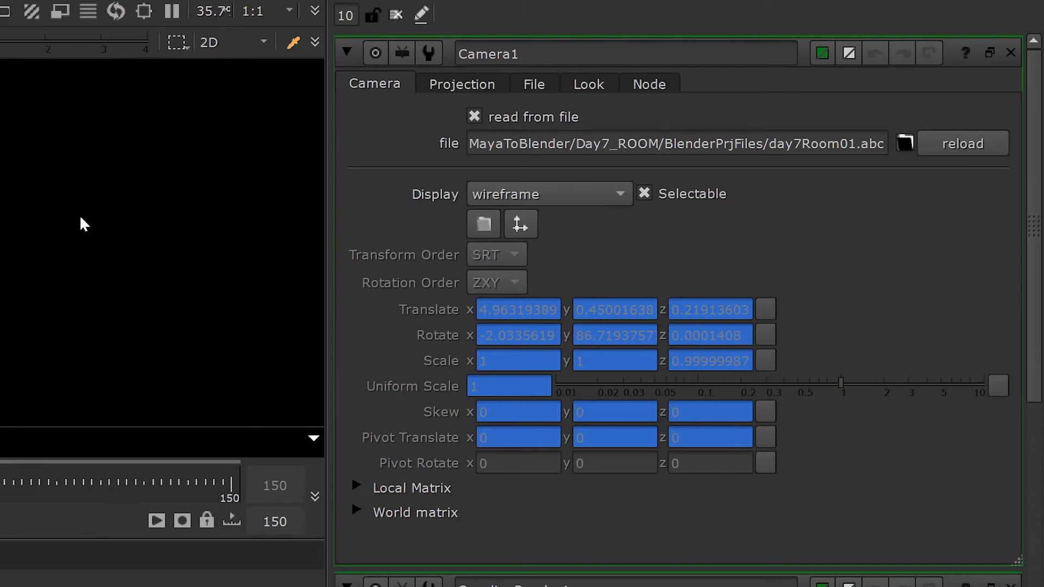
# - Review Camera1's projection settings and set its file frame rate to 30
pyautogui.click(500, 86)
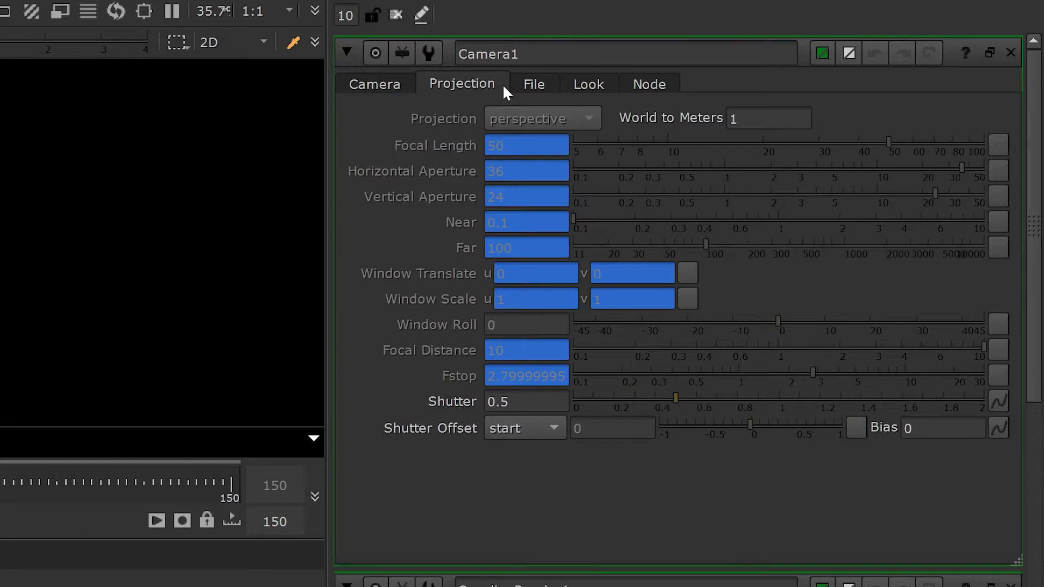
pyautogui.click(534, 85)
pyautogui.doubleClick(457, 247)
pyautogui.write('30')
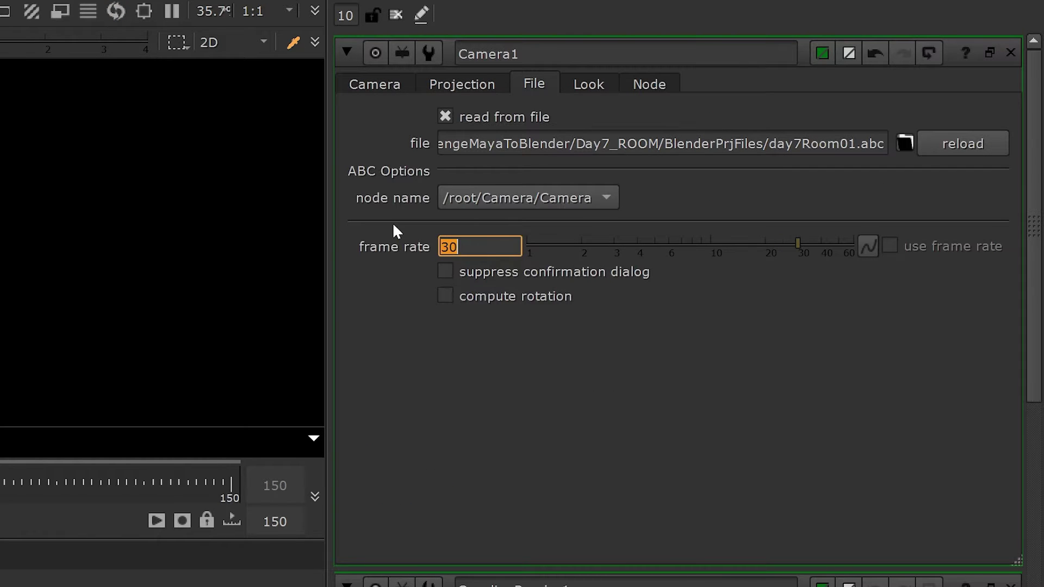
pyautogui.press('Return')
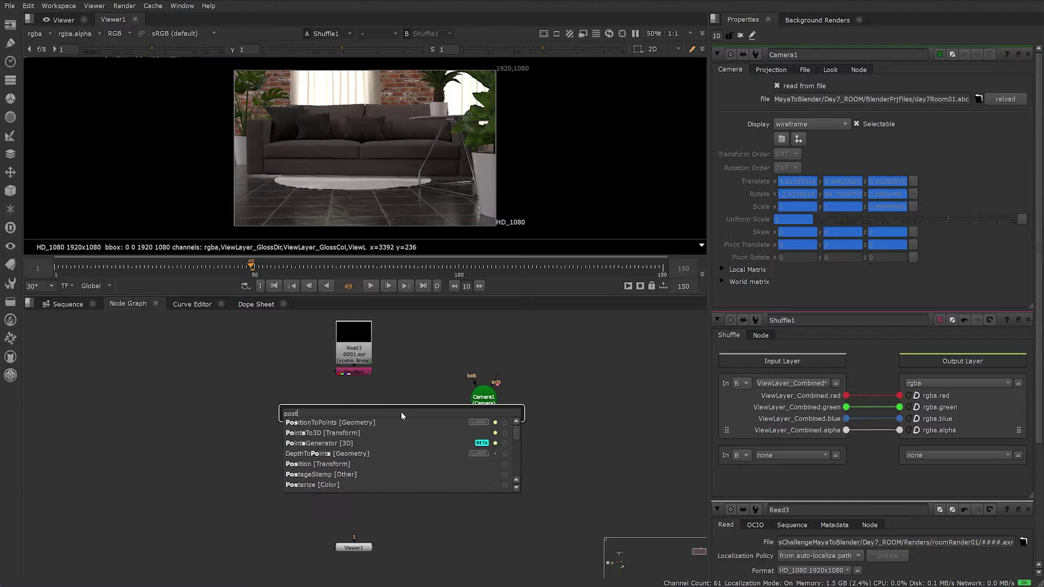
# - Add a PositionToPoints node below Shuffle1 and feed it from Shuffle1
pyautogui.write('itionToPoints [Geometry')
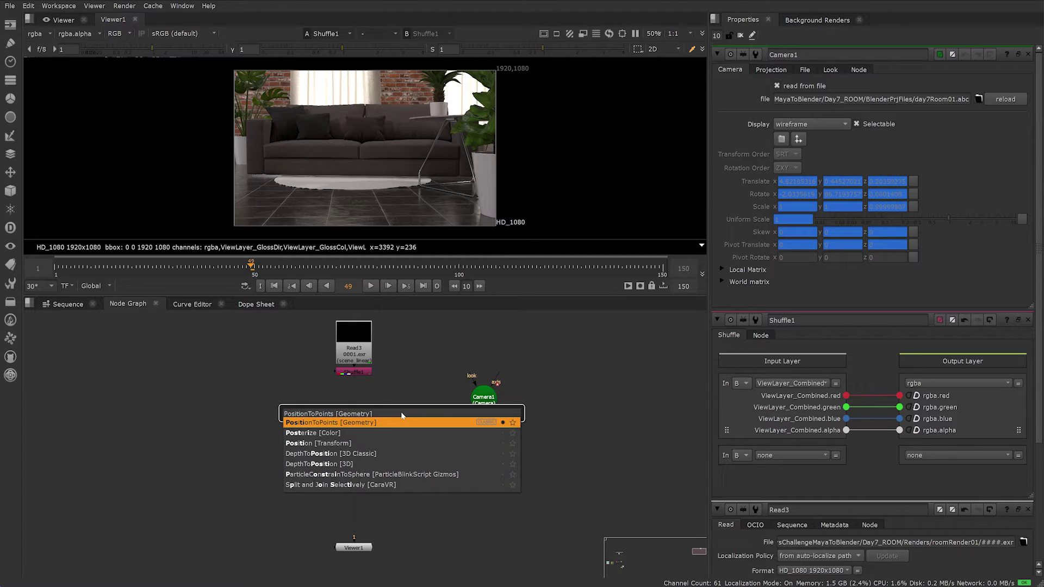
pyautogui.press('Return')
pyautogui.scroll(2, 400, 409)
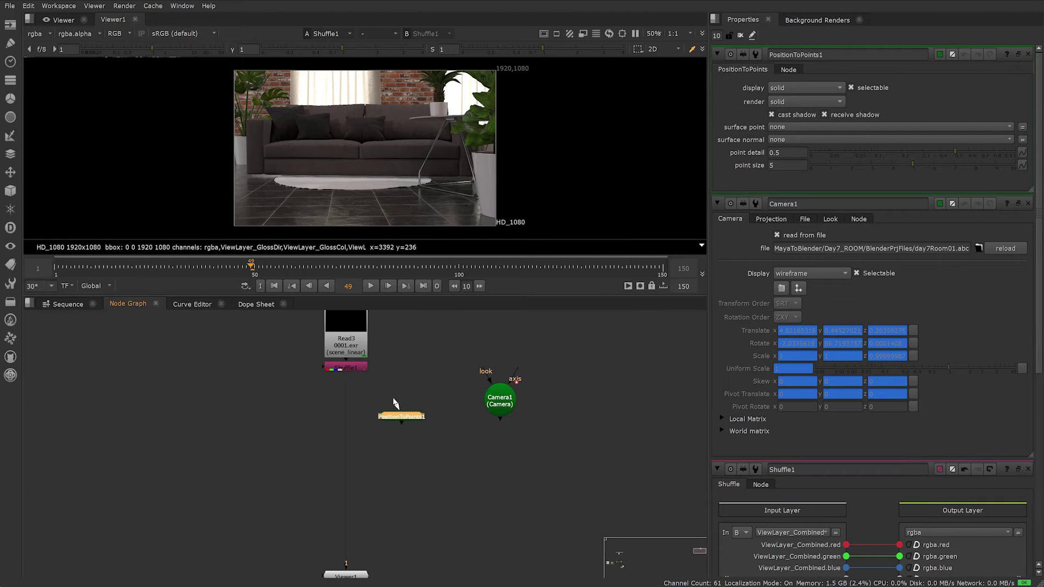
pyautogui.moveTo(394, 398); pyautogui.dragTo(407, 422)
# - Add another Shuffle node fed by Read3, with ViewLayer_Position as its input layer, and name it P
pyautogui.doubleClick(356, 368)
pyautogui.press('Tab')
pyautogui.write('shuff')
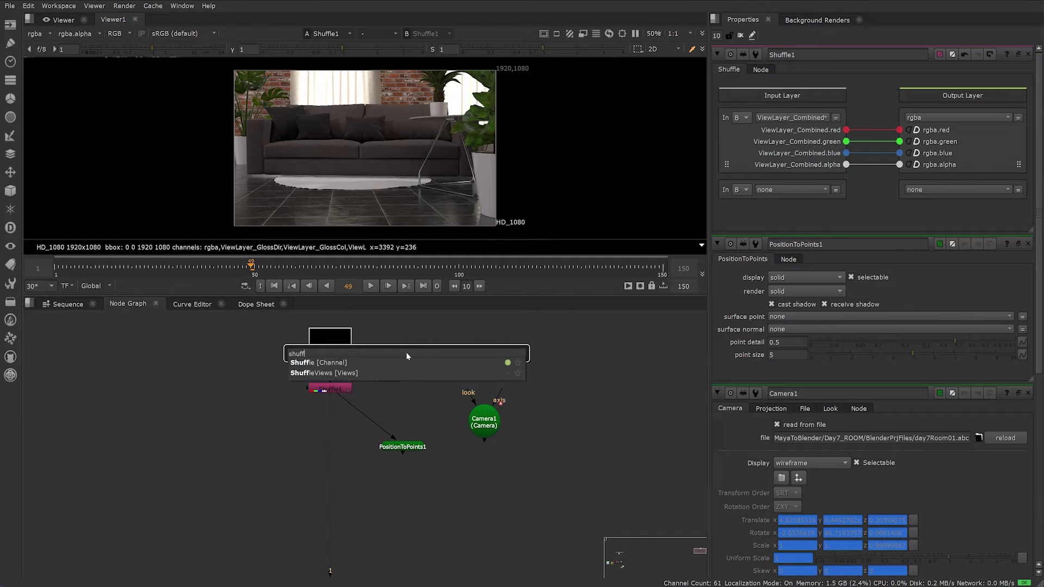
pyautogui.press('Down')
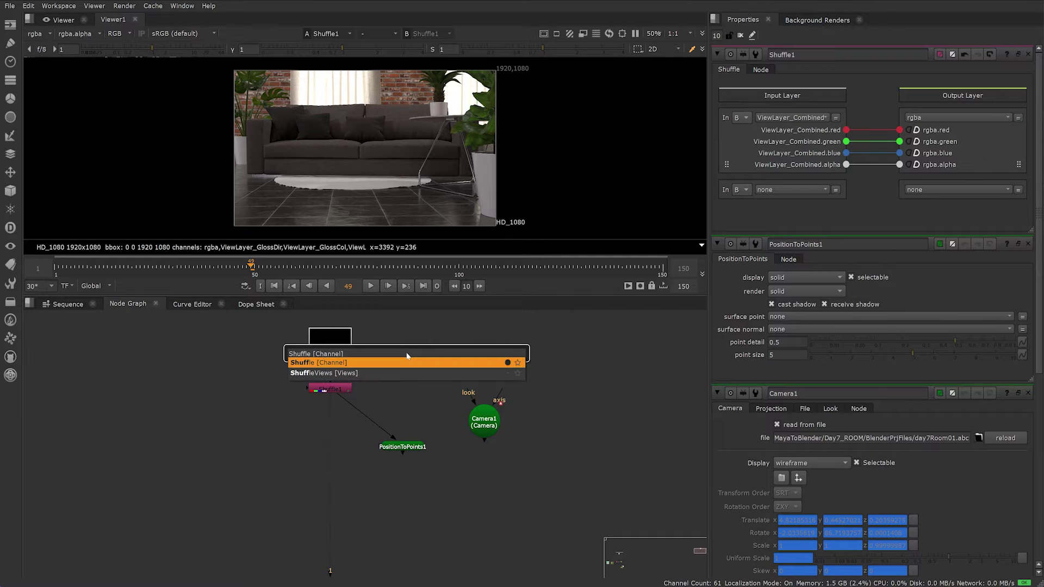
pyautogui.press('Return')
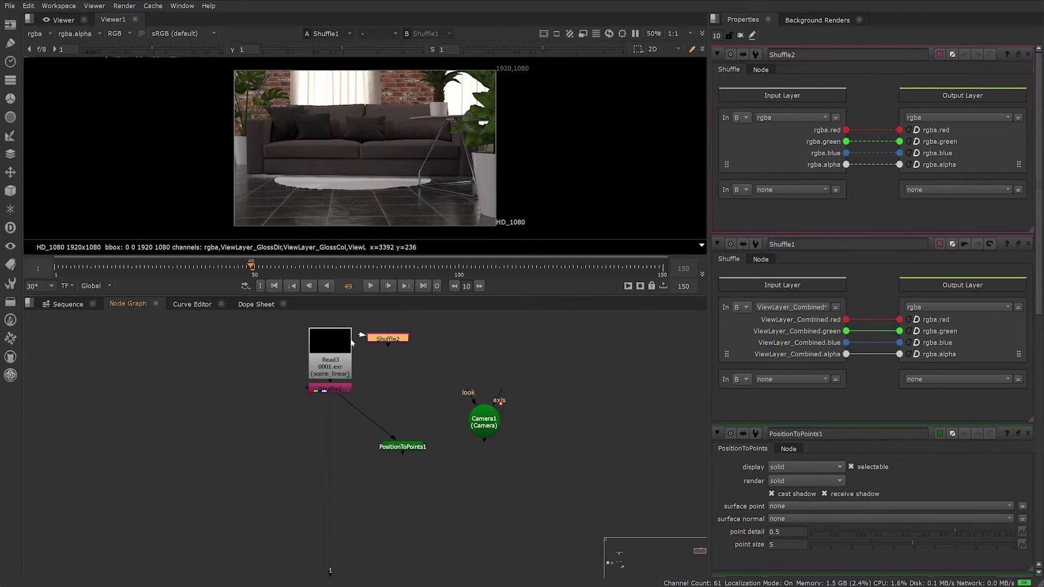
pyautogui.click(791, 117)
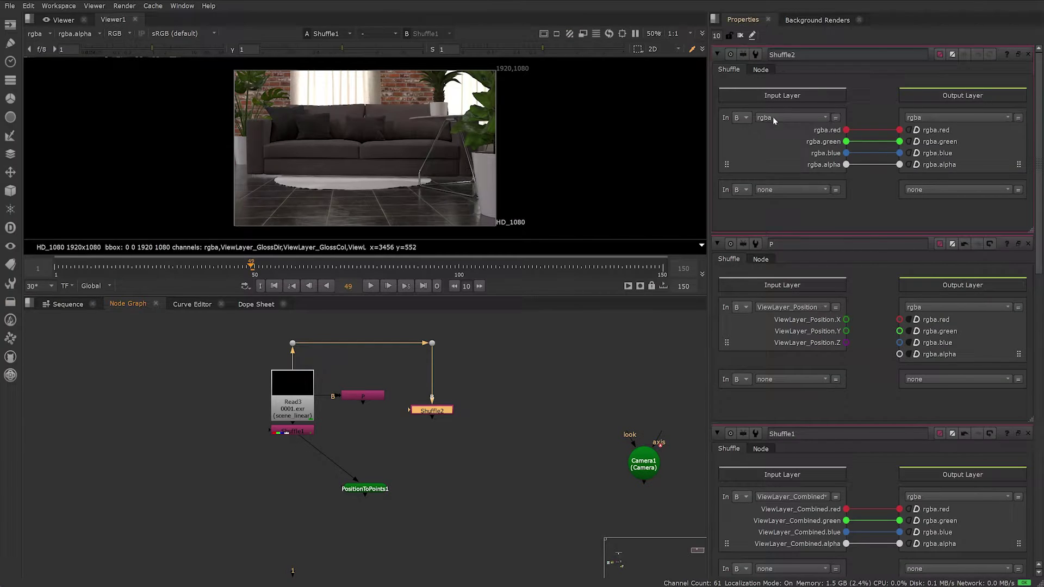
# - Set Shuffle2's input layer to ViewLayer_Normal and rename the node to N
pyautogui.click(593, 185)
pyautogui.click(626, 474)
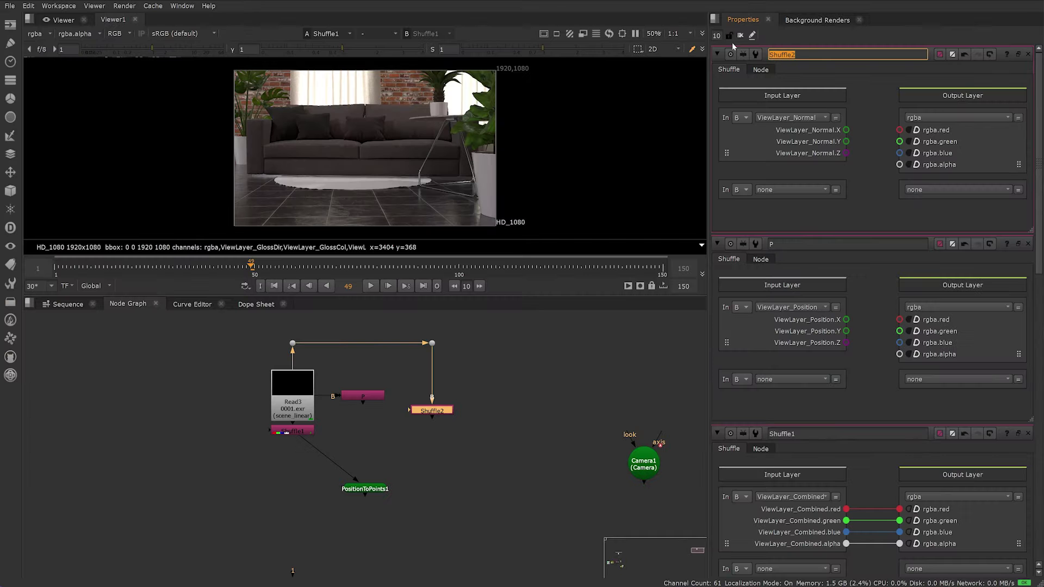
pyautogui.doubleClick(592, 80)
pyautogui.write('N')
pyautogui.click(526, 450)
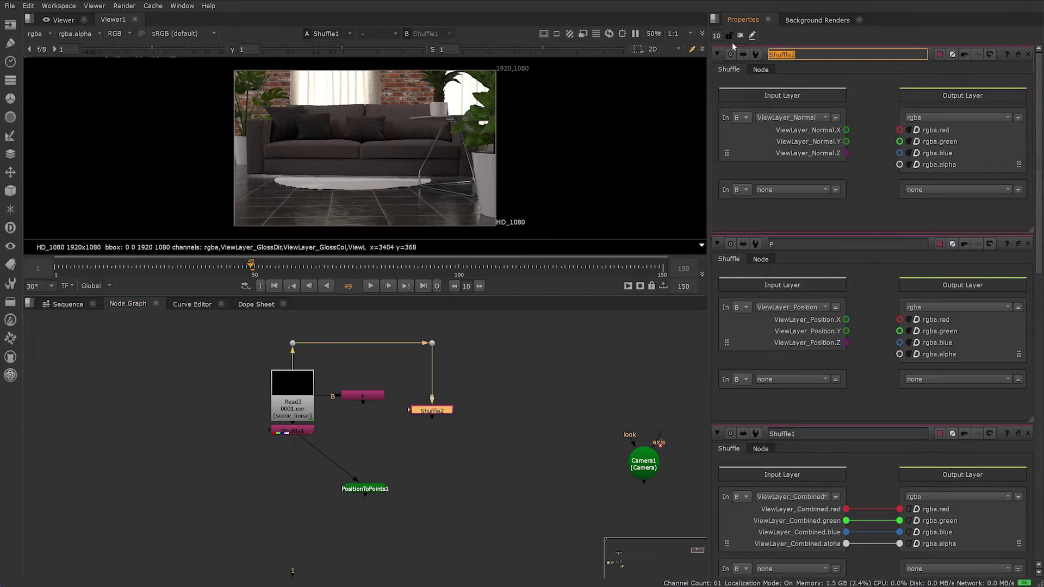
pyautogui.write('N')
pyautogui.click(526, 450)
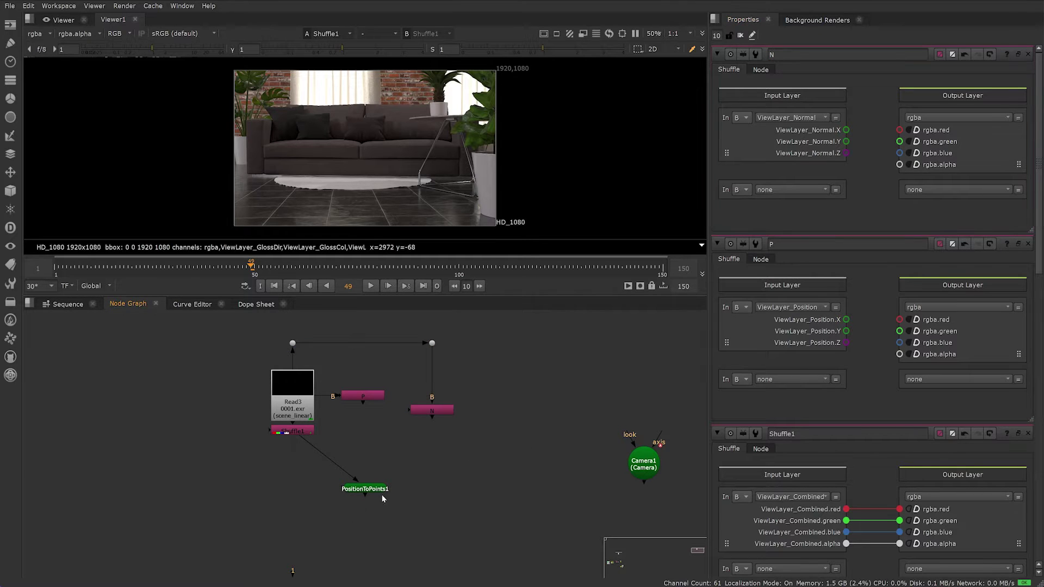
# - Connect the pos input of PositionToPoints1 to the P node and its norm input to the N node
pyautogui.moveTo(343, 490); pyautogui.dragTo(363, 395)
pyautogui.moveTo(332, 488); pyautogui.dragTo(432, 412)
# - Add a Scene node below PositionToPoints1
pyautogui.moveTo(431, 500); pyautogui.dragTo(453, 461, button='middle')
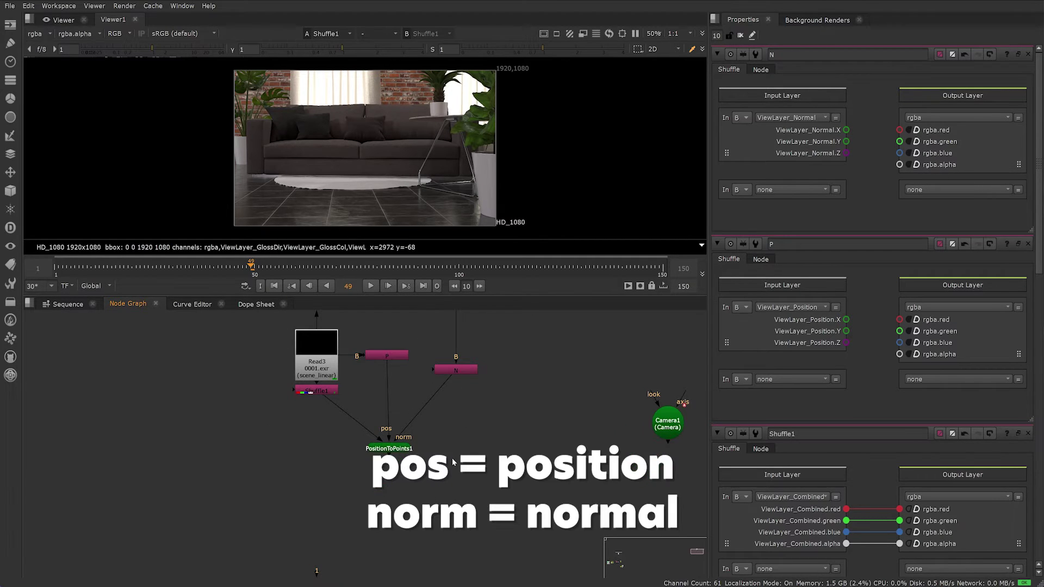
pyautogui.press('Tab')
pyautogui.write('scene')
pyautogui.press('Return')
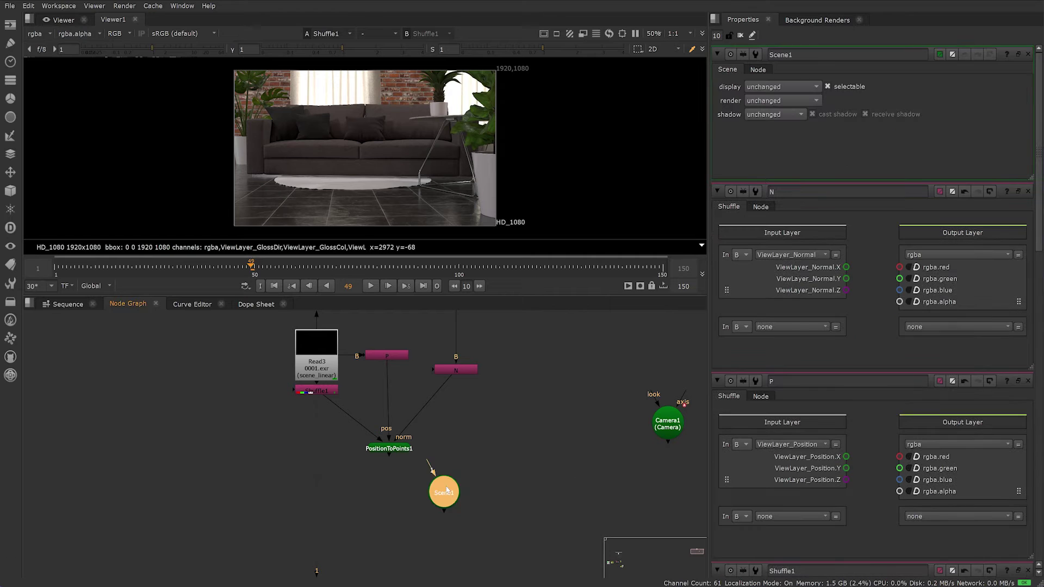
# - Connect the Scene node's inputs to PositionToPoints1 and Camera1, with the camera placed beside the point cloud branch
pyautogui.moveTo(422, 462); pyautogui.dragTo(390, 448)
pyautogui.moveTo(668, 424); pyautogui.dragTo(461, 468)
# - Add a classic ScanlineRender node with its obj/scn input on Scene1 and its cam input on Camera1, and display Scene1 in the viewer
pyautogui.click(454, 534)
pyautogui.press('Tab')
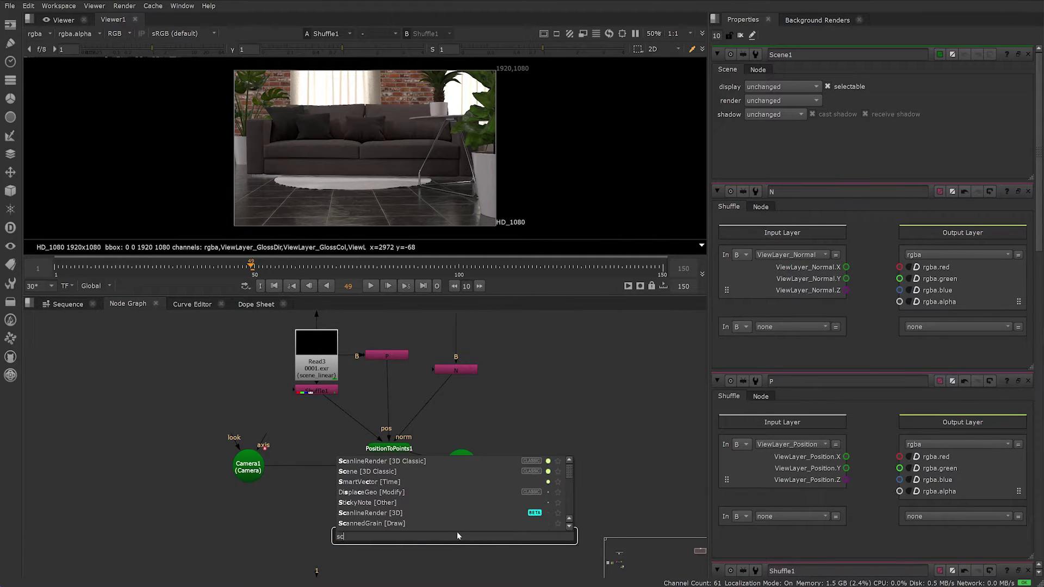
pyautogui.click(398, 488)
pyautogui.moveTo(401, 482); pyautogui.dragTo(397, 452, button='middle')
pyautogui.moveTo(447, 487); pyautogui.dragTo(459, 451)
pyautogui.moveTo(438, 495); pyautogui.dragTo(253, 439)
pyautogui.moveTo(453, 505); pyautogui.dragTo(459, 498)
pyautogui.press('1')
pyautogui.moveTo(463, 492); pyautogui.dragTo(478, 460, button='middle')
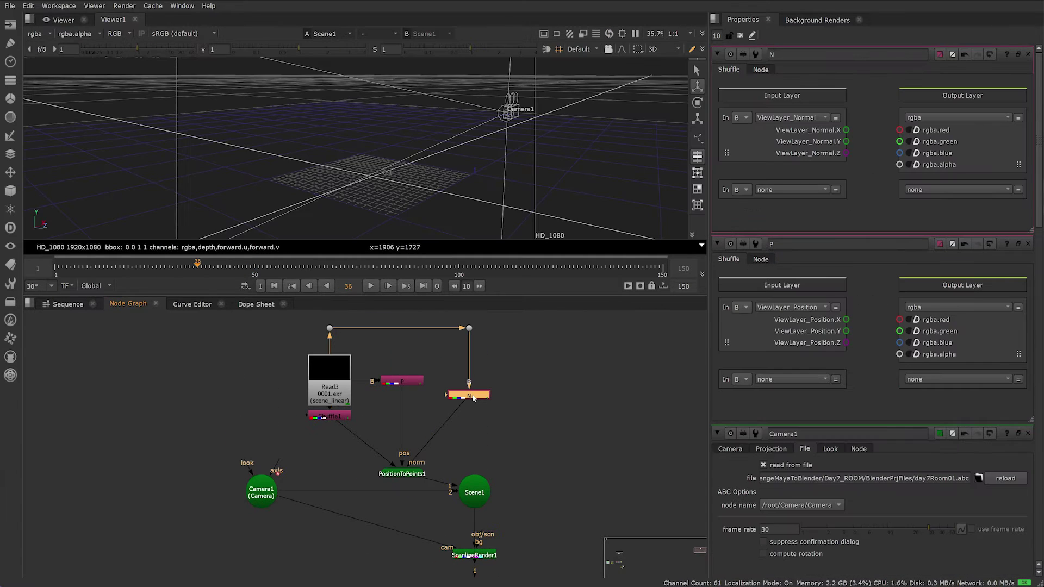
# - Route the X, Y and Z channels of the N and P Shuffle nodes to rgba red, green and blue
pyautogui.moveTo(846, 130); pyautogui.dragTo(900, 153)
pyautogui.doubleClick(402, 380)
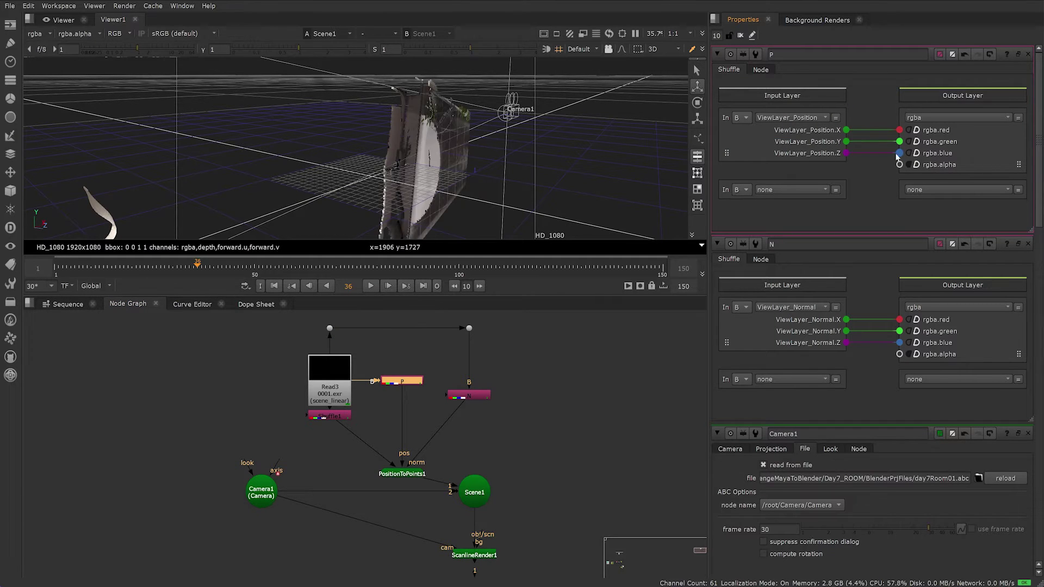
pyautogui.keyDown('ctrl'); pyautogui.moveTo(574, 143); pyautogui.dragTo(227, 137); pyautogui.keyUp('ctrl')
# - Create an old-style Shuffle node fed by Read3 by running the TCL command Shuffle1, and place it above the N node's level
pyautogui.write('x')
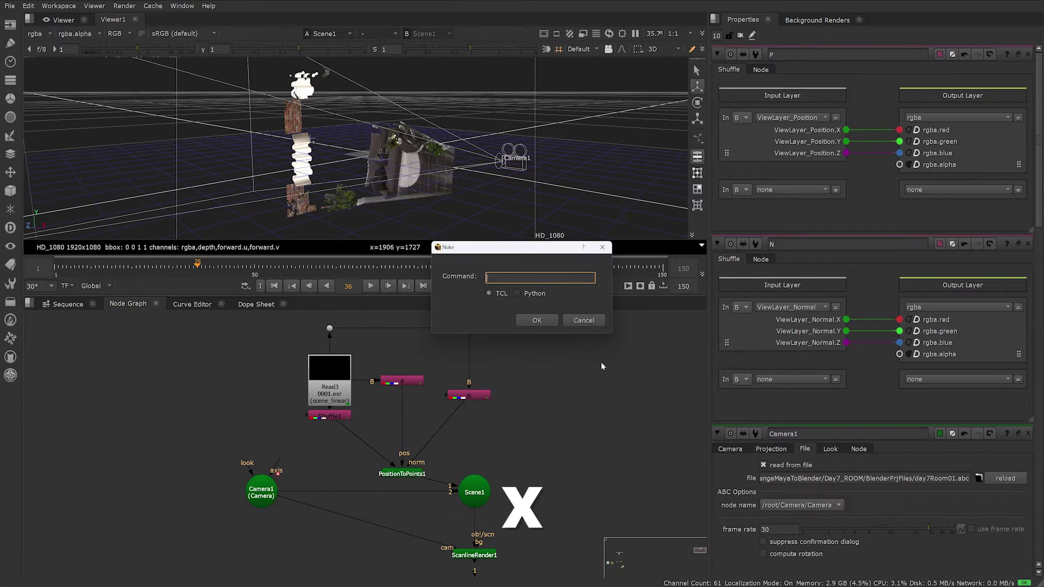
pyautogui.write('Shuffle1')
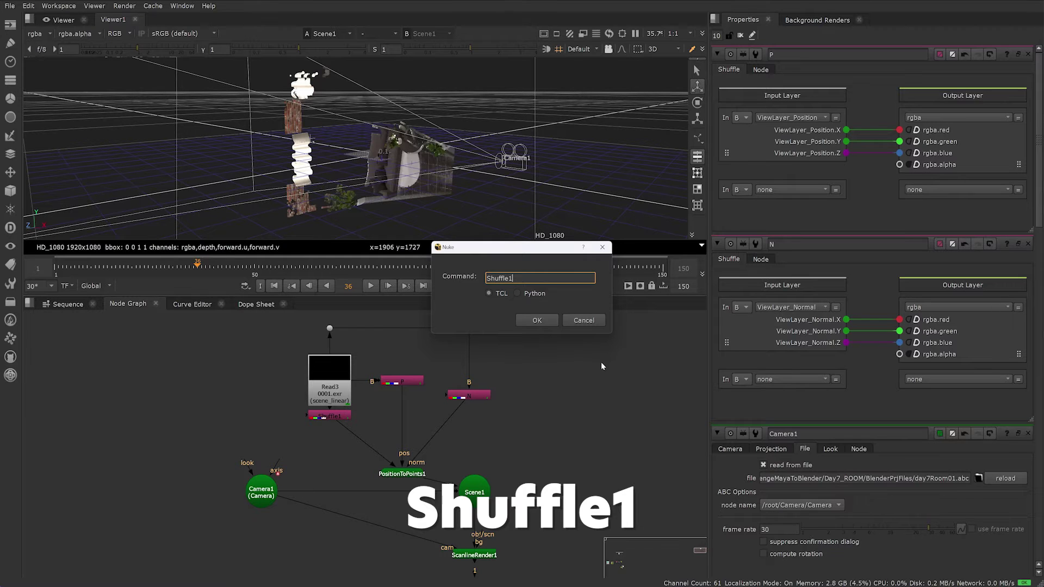
pyautogui.press('Return')
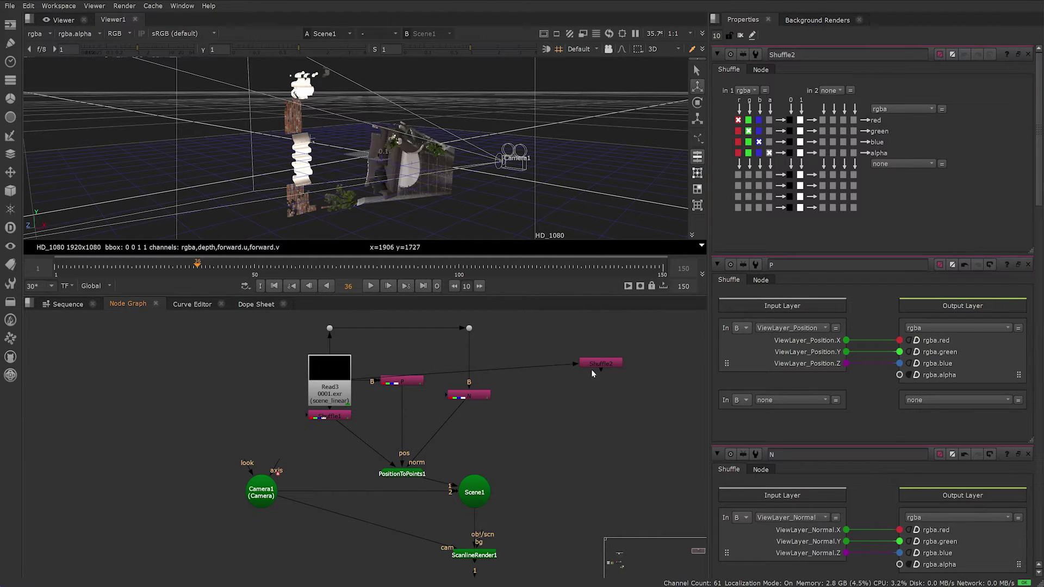
pyautogui.moveTo(593, 372); pyautogui.dragTo(602, 344)
# - Set the old-style Shuffle node's first input layer to ViewLayer_Normal and switch it to ViewLayer_Position
pyautogui.click(756, 91)
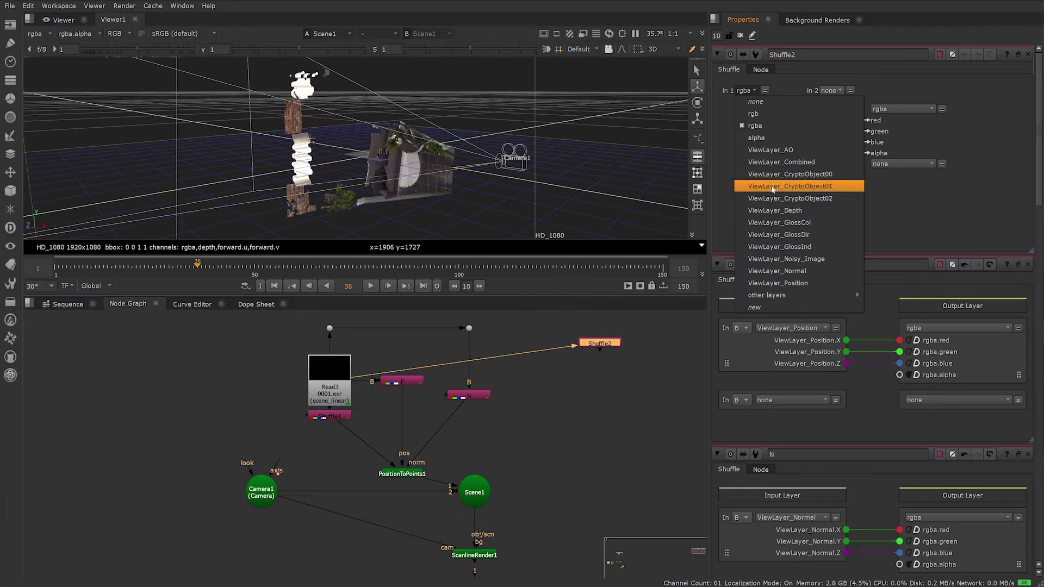
pyautogui.click(786, 270)
pyautogui.click(775, 92)
pyautogui.click(789, 283)
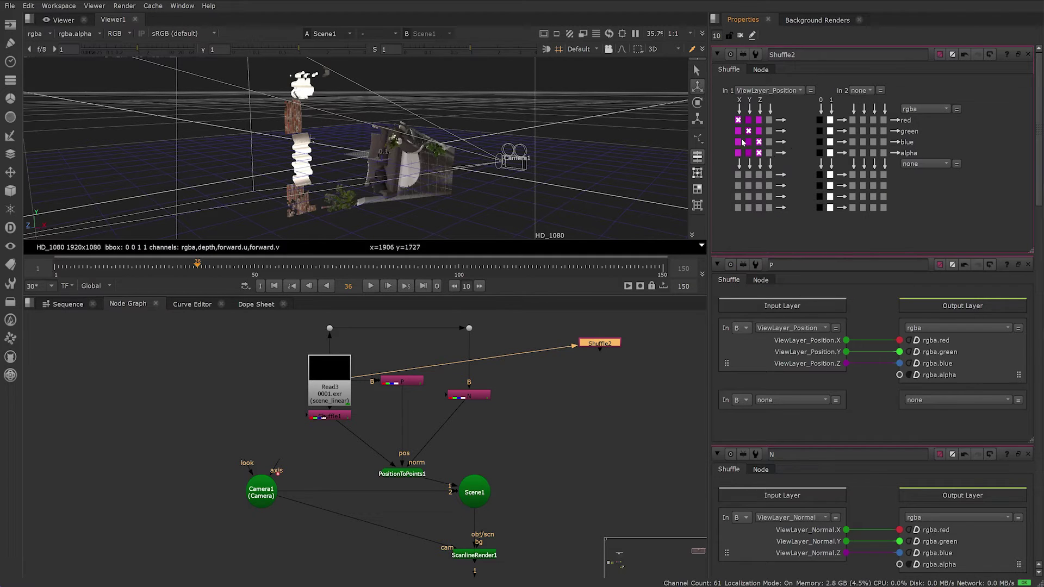
# - Delete the old-style Shuffle node from the graph
pyautogui.click(532, 417)
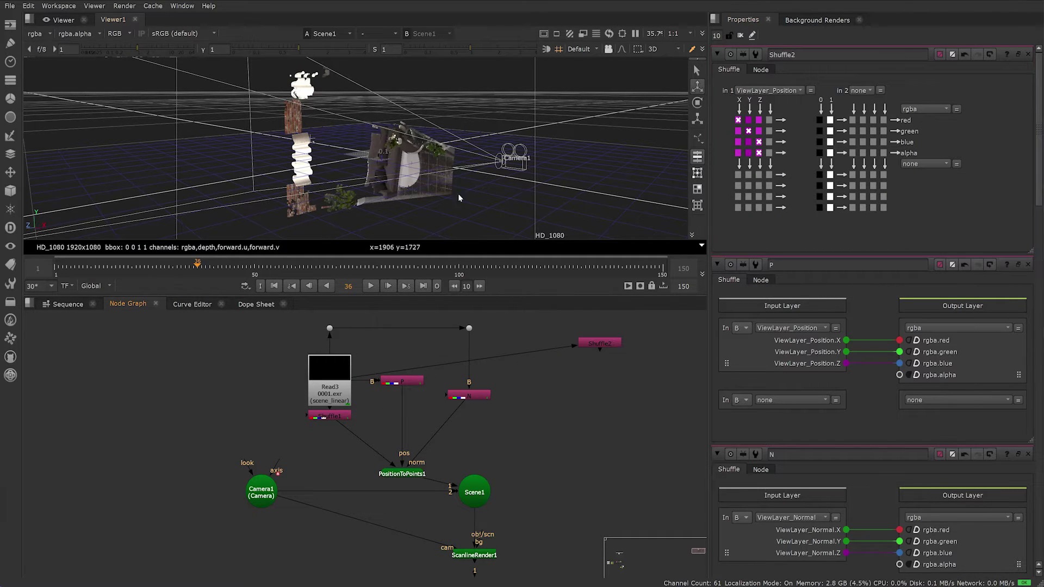
pyautogui.scroll(-3, 458, 194)
pyautogui.click(596, 344)
pyautogui.press('Delete')
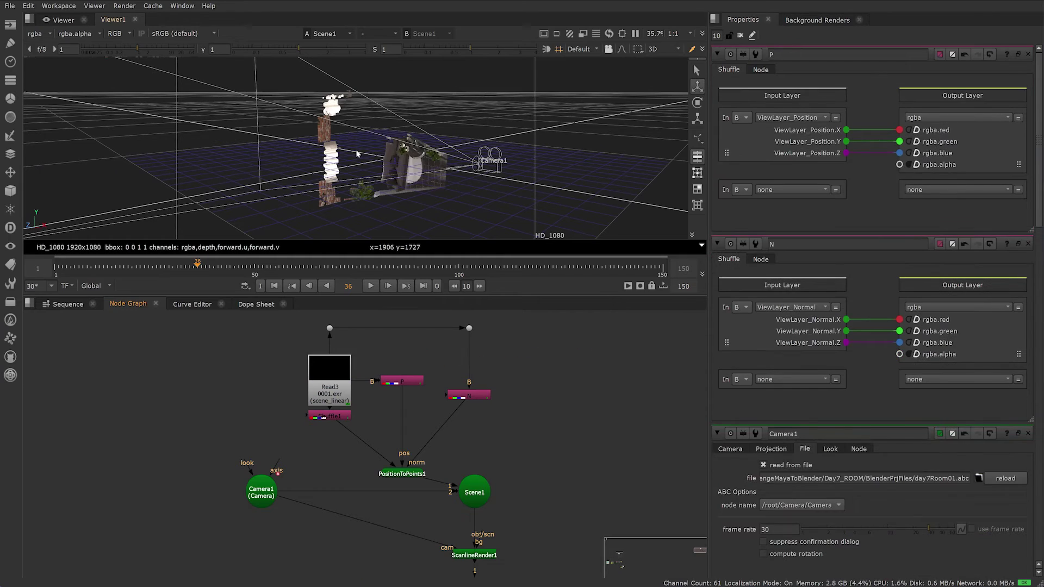
# - Examine ScanlineRender1's 2D output in the viewer to check the orientation of the point cloud
pyautogui.press('space')
pyautogui.scroll(2, 590, 333)
pyautogui.moveTo(500, 331); pyautogui.dragTo(501, 300, button='middle')
pyautogui.moveTo(476, 166); pyautogui.dragTo(476, 178, button='middle')
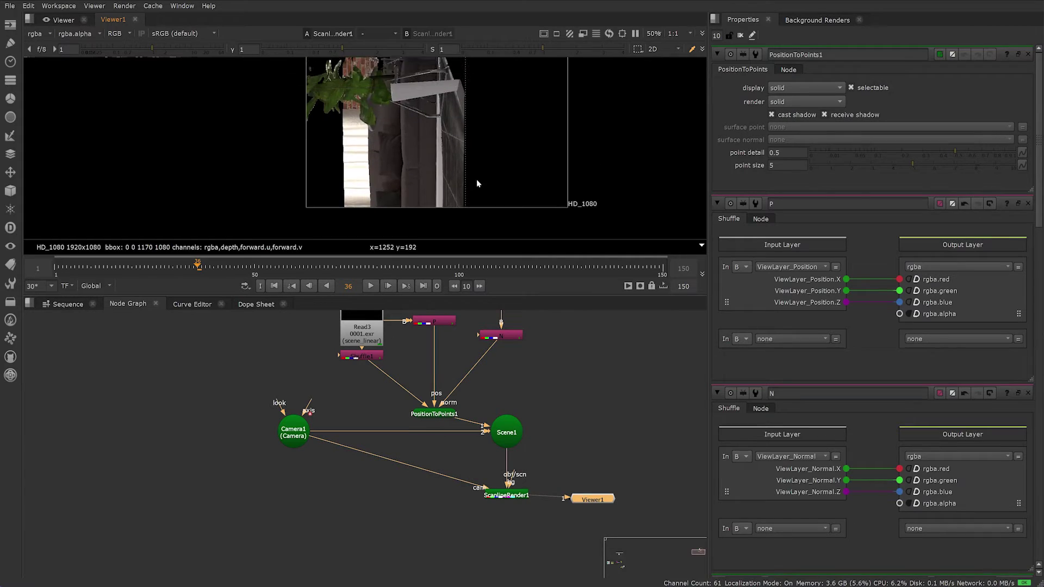
pyautogui.scroll(-2, 478, 142)
pyautogui.moveTo(483, 137); pyautogui.dragTo(485, 157, button='middle')
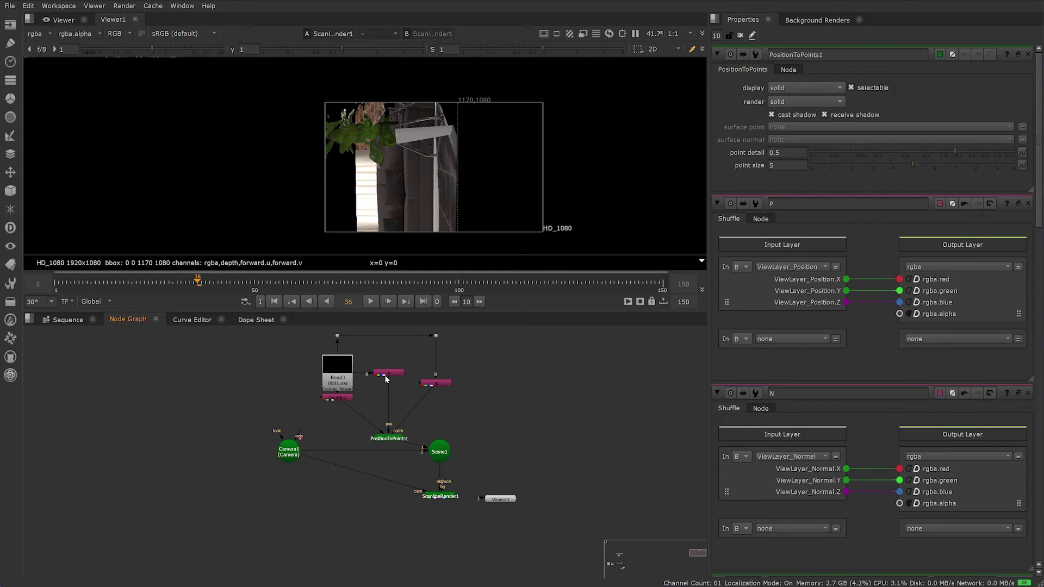
# - Insert an Expression node between the P node and the pos input of PositionToPoints1
pyautogui.click(389, 375)
pyautogui.press('Tab')
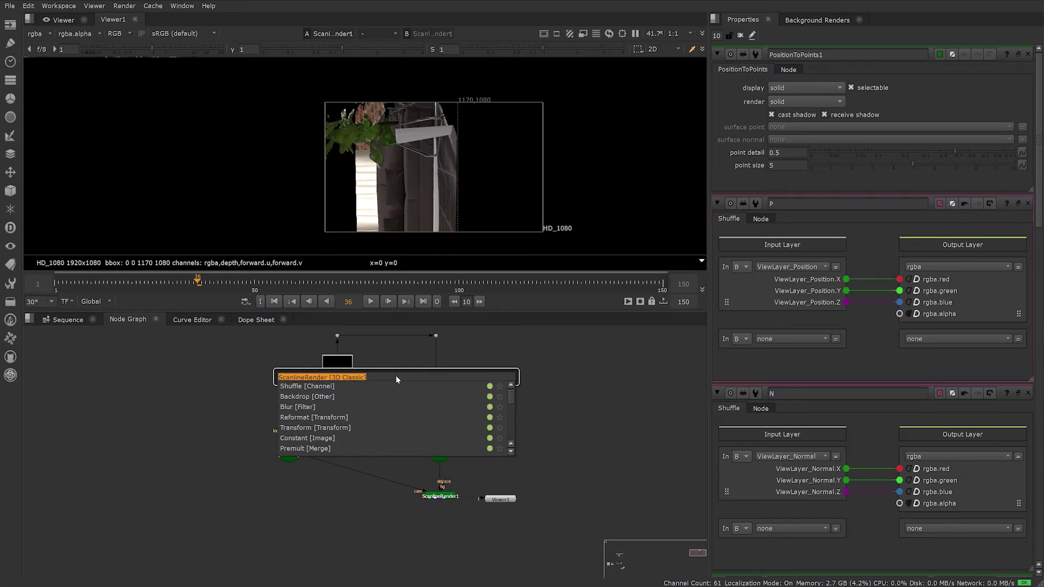
pyautogui.write('expression [Math')
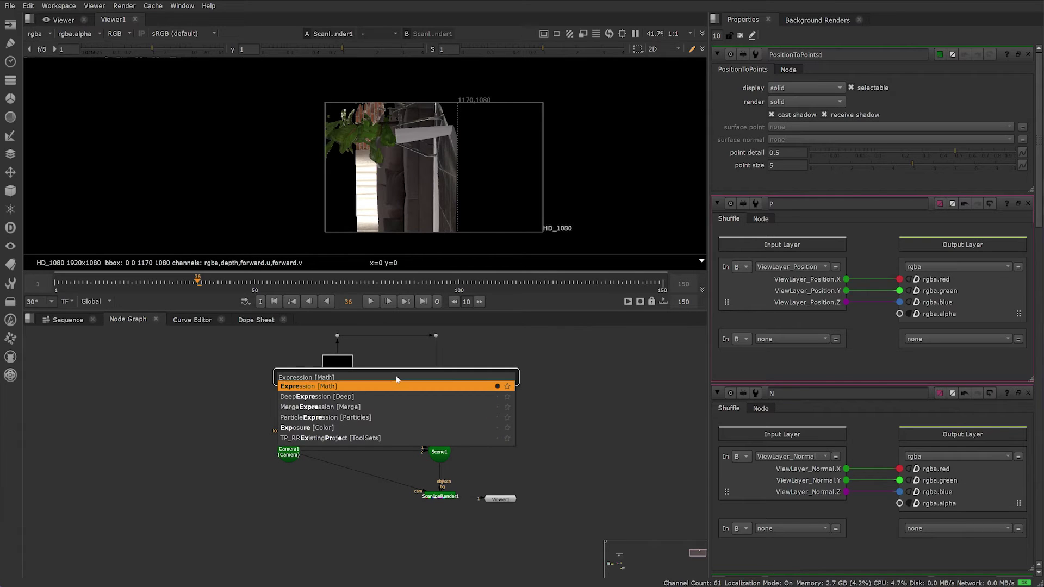
pyautogui.press('Return')
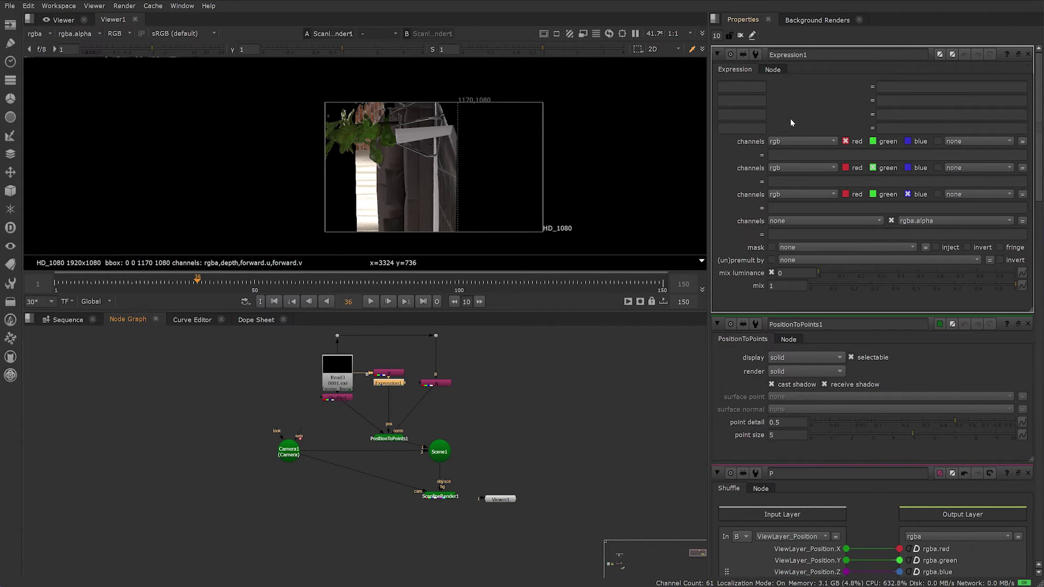
# - Set Expression1's green channel to b and its blue channel to g*-1, and display ScanlineRender1's output
pyautogui.write('b')
pyautogui.press('Tab')
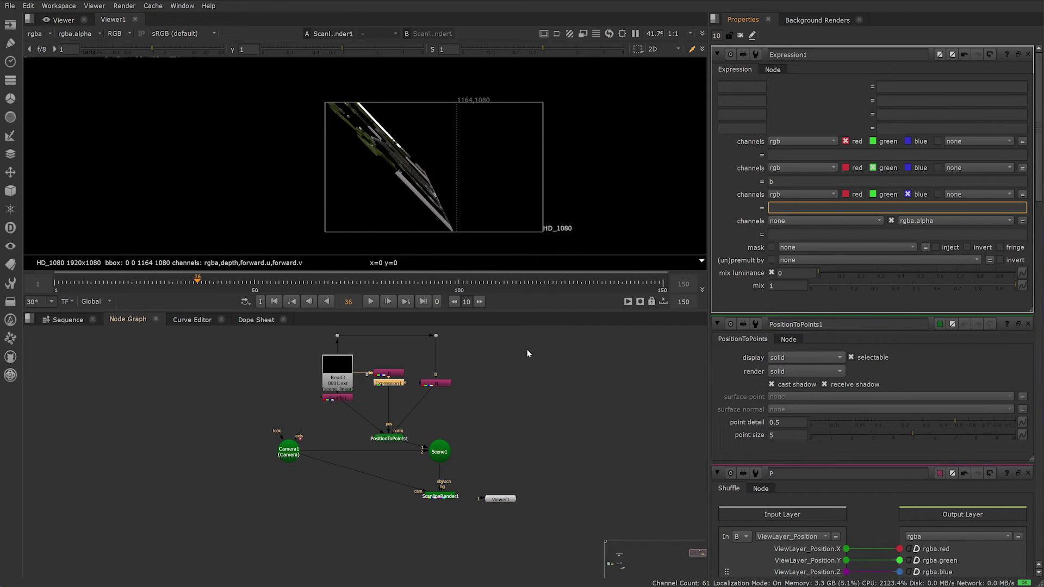
pyautogui.write('b')
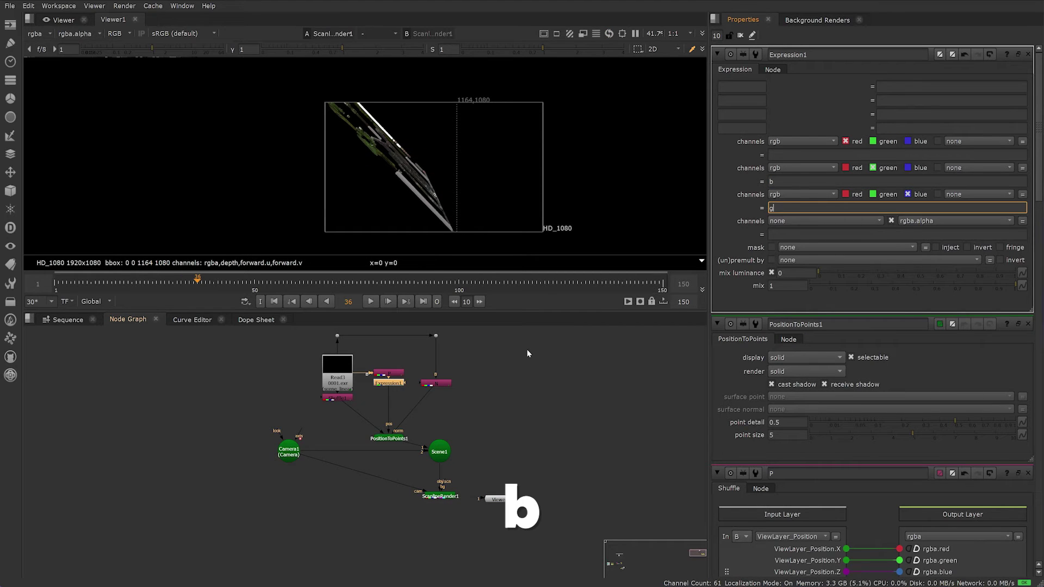
pyautogui.write('*')
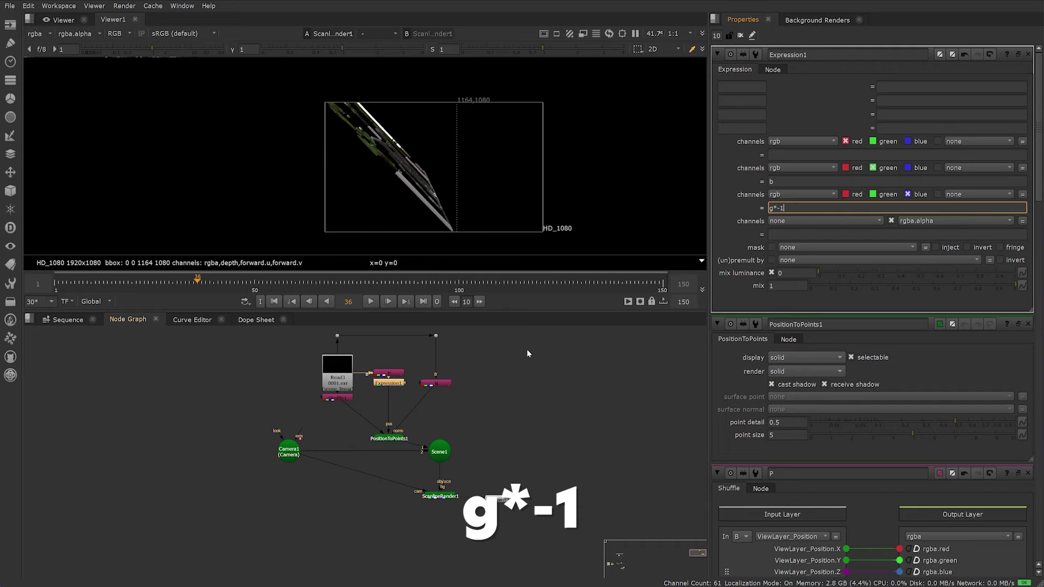
pyautogui.write('-1')
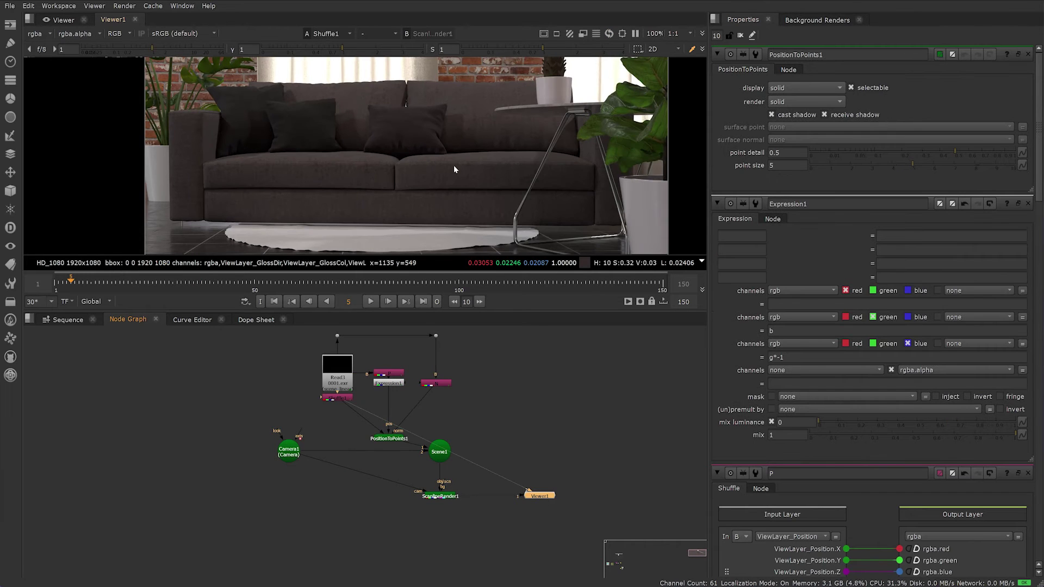
pyautogui.write('1')
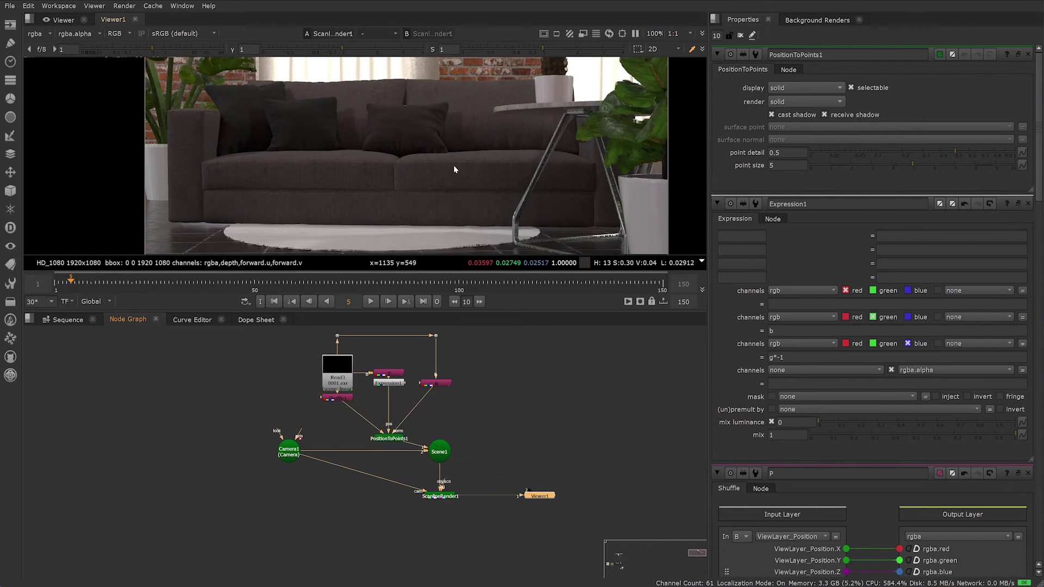
# - Add a Sphere node beside the Scene node as test geometry for the point cloud
pyautogui.press('Tab')
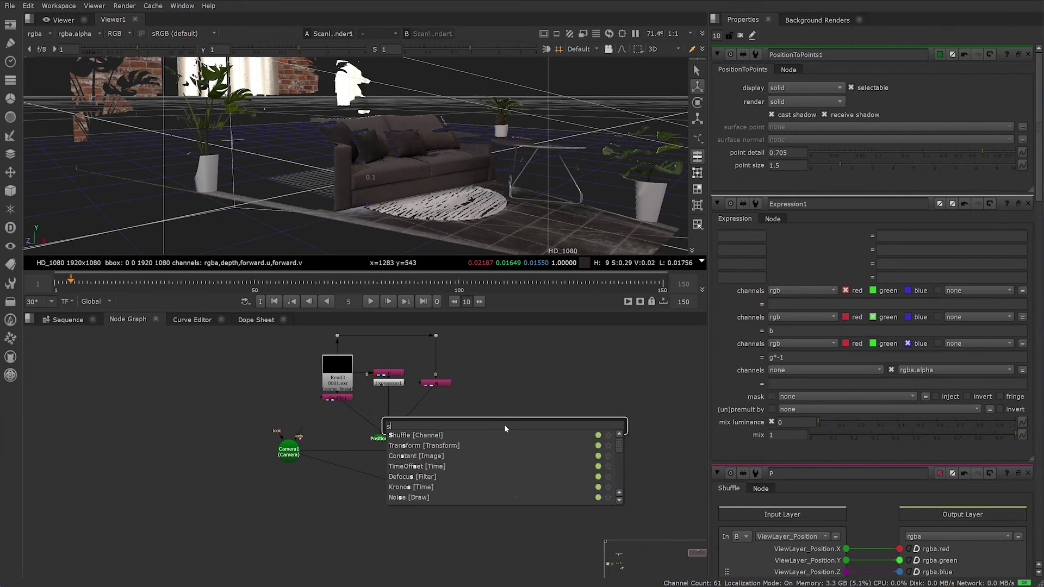
pyautogui.write('sphe')
pyautogui.press('Return')
pyautogui.moveTo(498, 416)
pyautogui.mouseDown()
pyautogui.moveTo(526, 401)
pyautogui.moveTo(509, 400)
pyautogui.mouseUp()
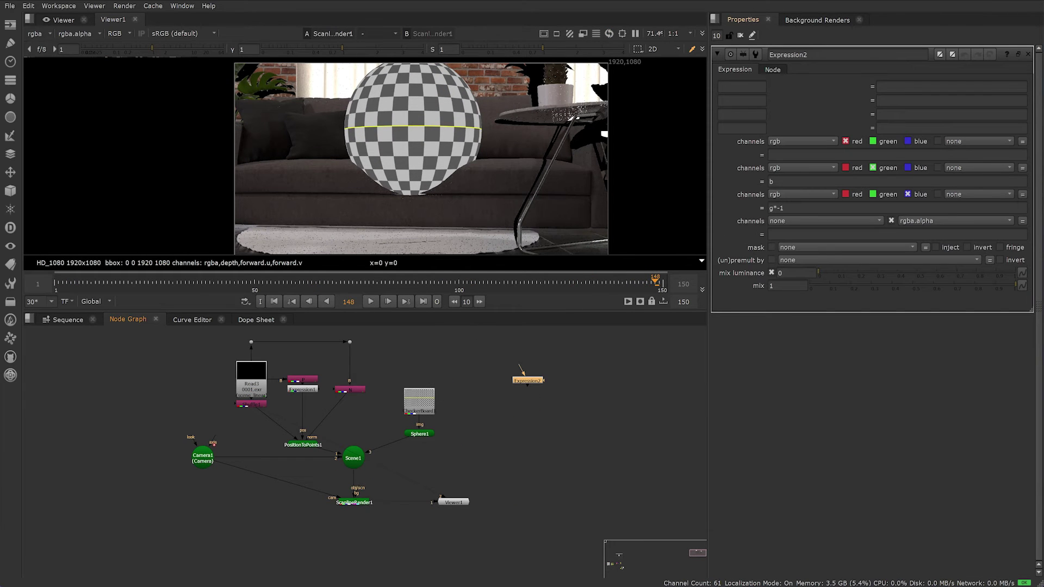
# - Clear Expression2's green and blue expressions and set its blue channel to b*-1
pyautogui.moveTo(785, 208); pyautogui.dragTo(768, 208)
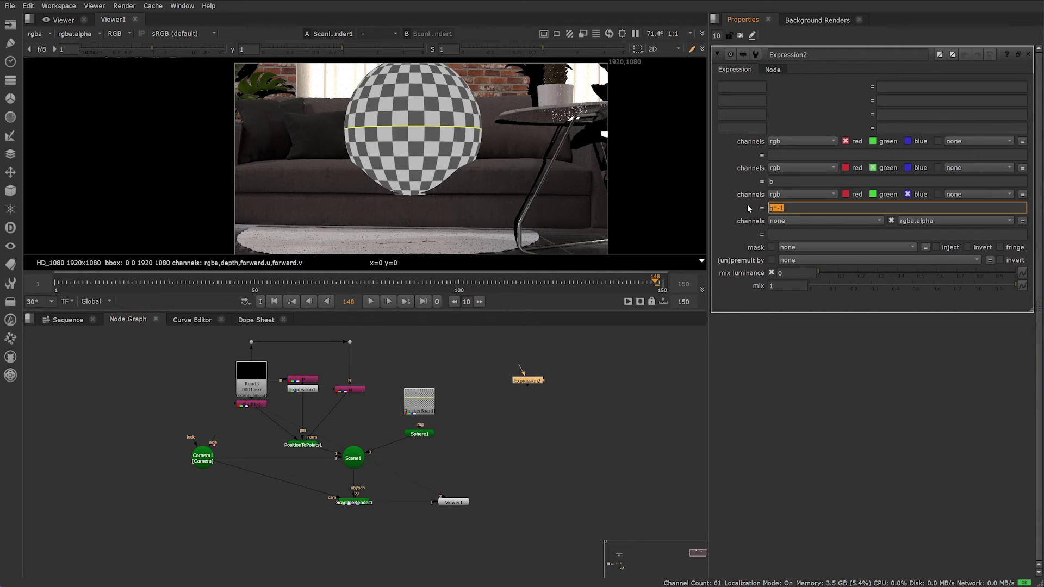
pyautogui.press('BackSpace')
pyautogui.click(776, 182)
pyautogui.press('BackSpace')
pyautogui.click(775, 208)
pyautogui.write('b*-1')
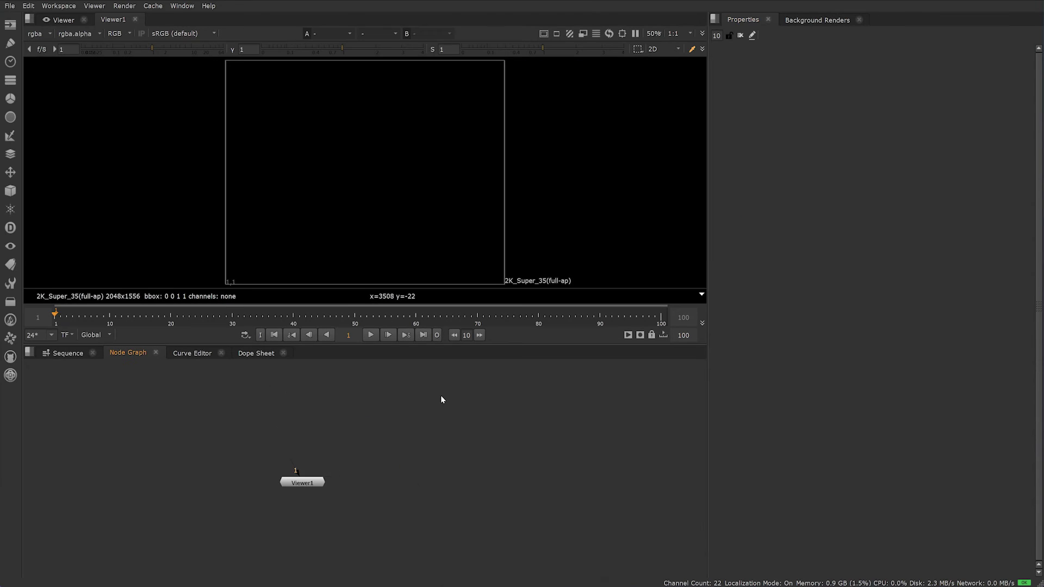
# - Add a Multiply node to the empty node graph
pyautogui.press('Tab')
pyautogui.write('mult')
pyautogui.press('Return')
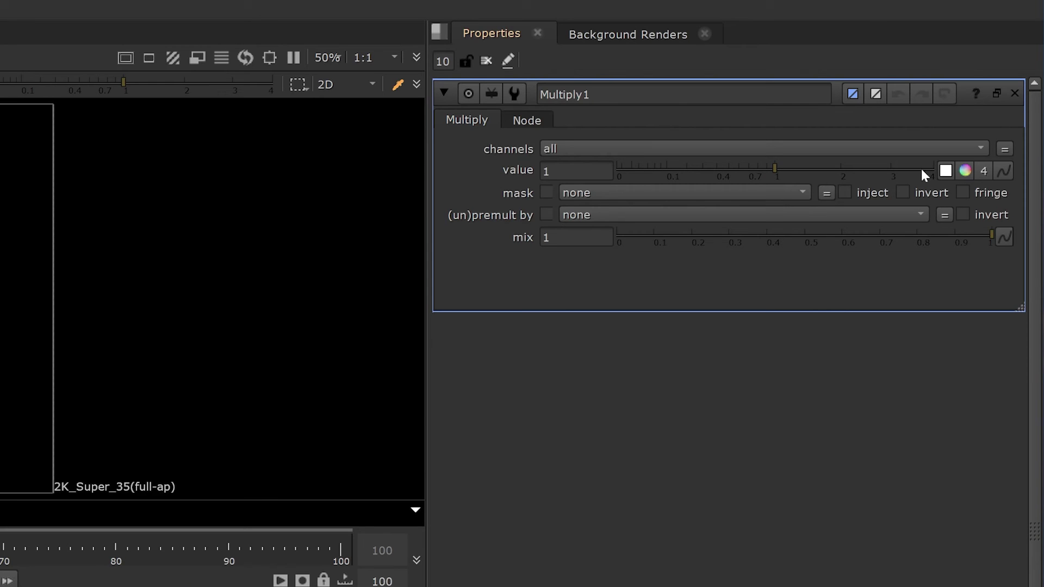
# - Split the Multiply node's value into separate channels, set blue to -1, and show the colour wheel with the channel sliders
pyautogui.click(982, 172)
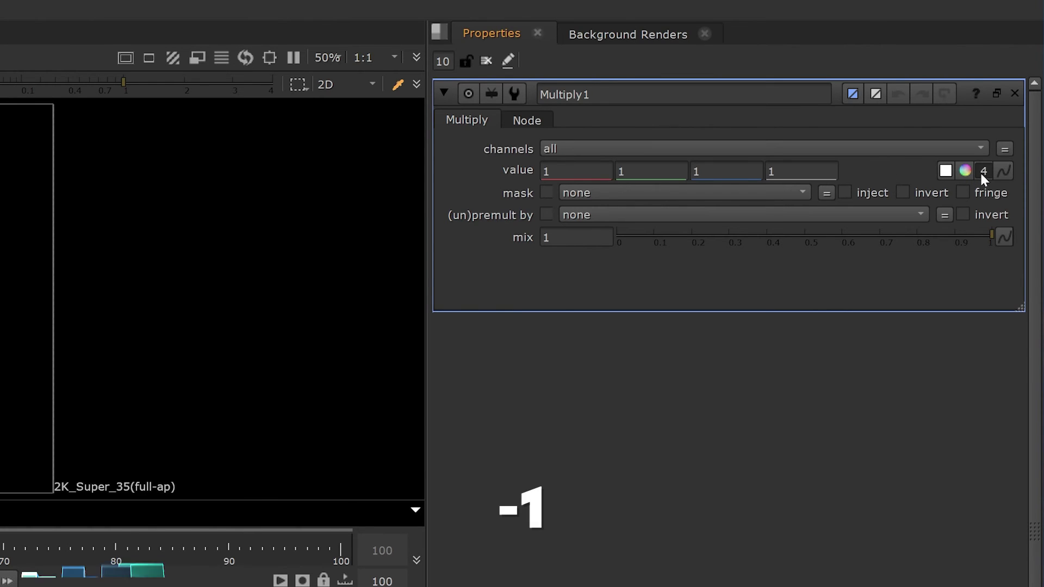
pyautogui.click(707, 171)
pyautogui.write('-1')
pyautogui.press('Return')
pyautogui.click(965, 171)
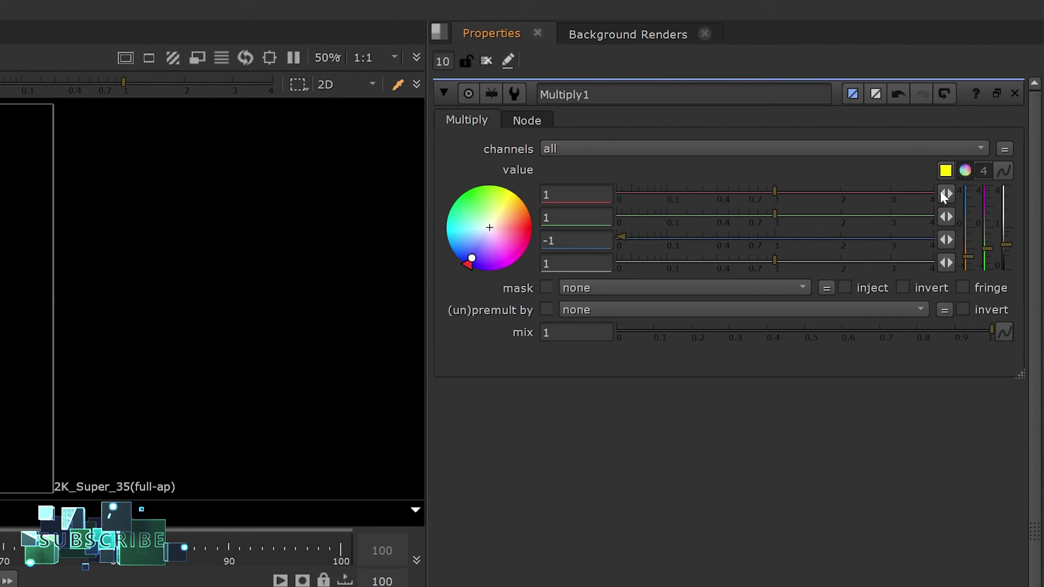